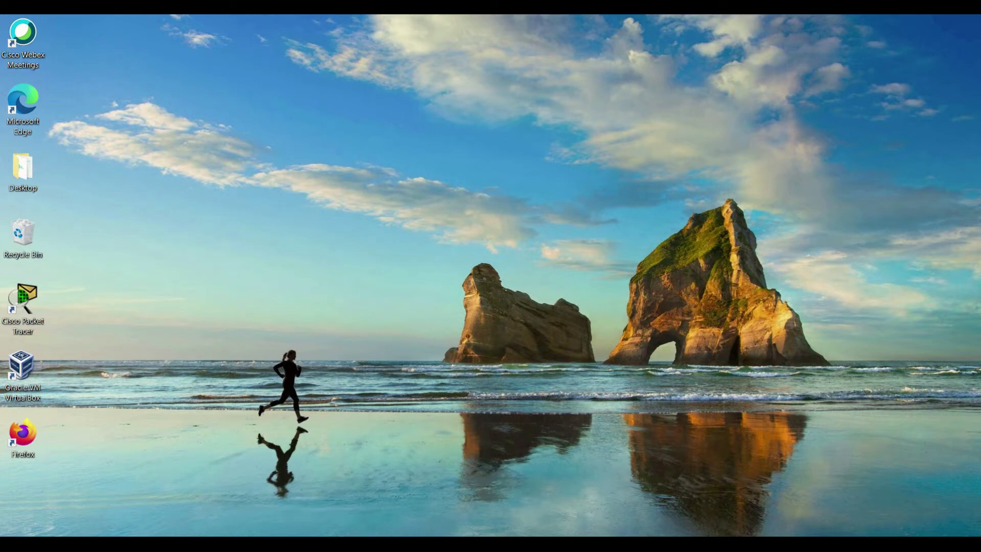
Step: Switch to VirtualBox, show the running DC01 virtual machine, and sign in as Administrator with the account password
{"action": "left_click", "coordinate": [236, 544]}
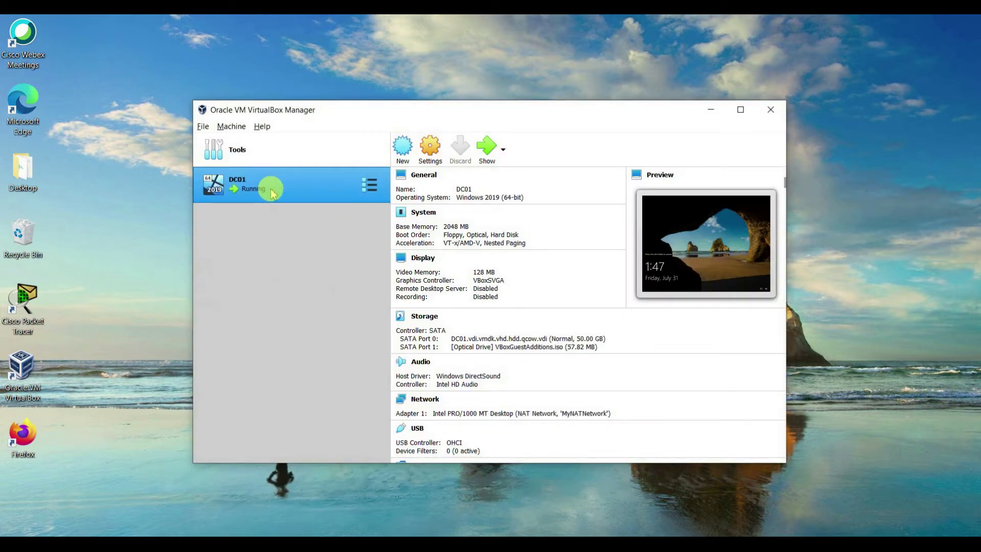
{"action": "left_click", "coordinate": [494, 152]}
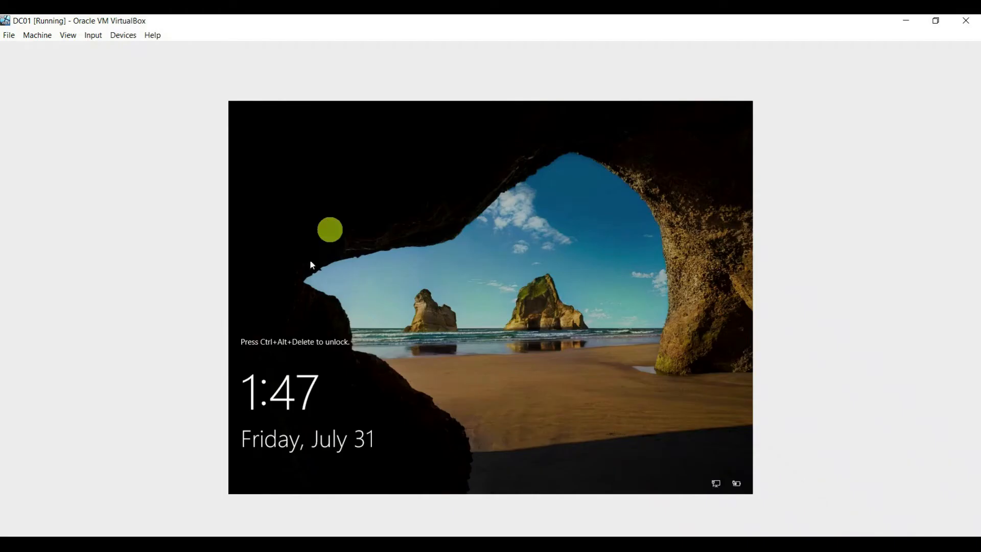
{"action": "left_click", "coordinate": [92, 35]}
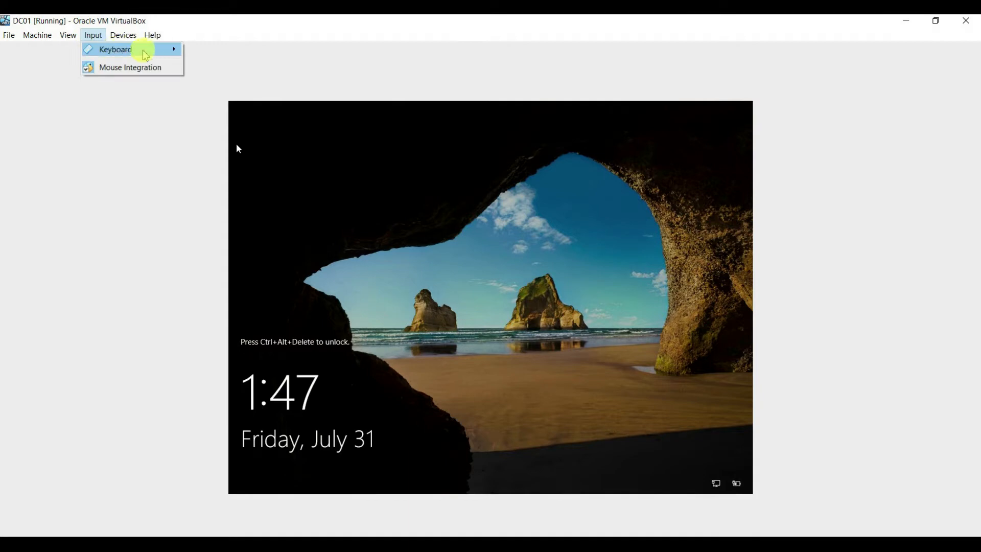
{"action": "mouse_move", "coordinate": [149, 55]}
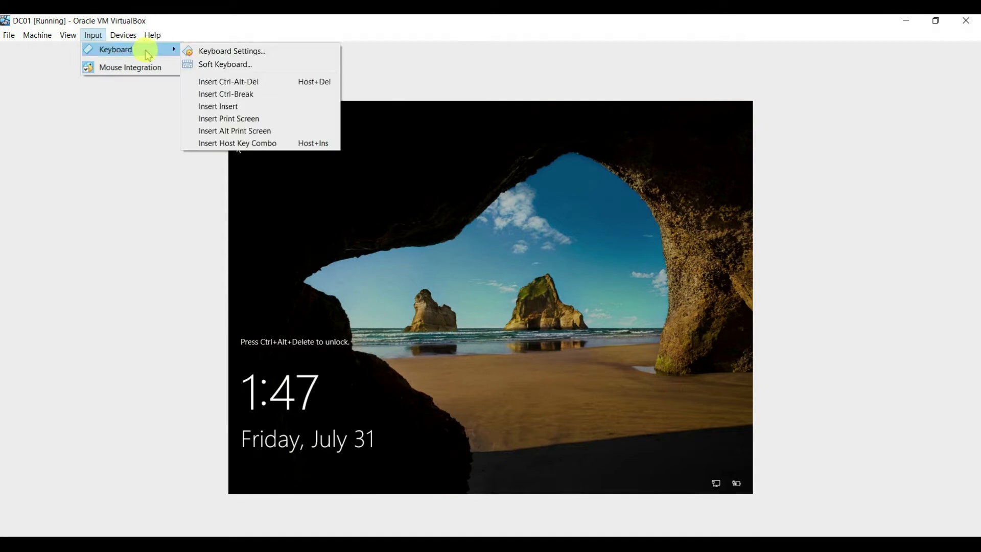
{"action": "left_click", "coordinate": [245, 82]}
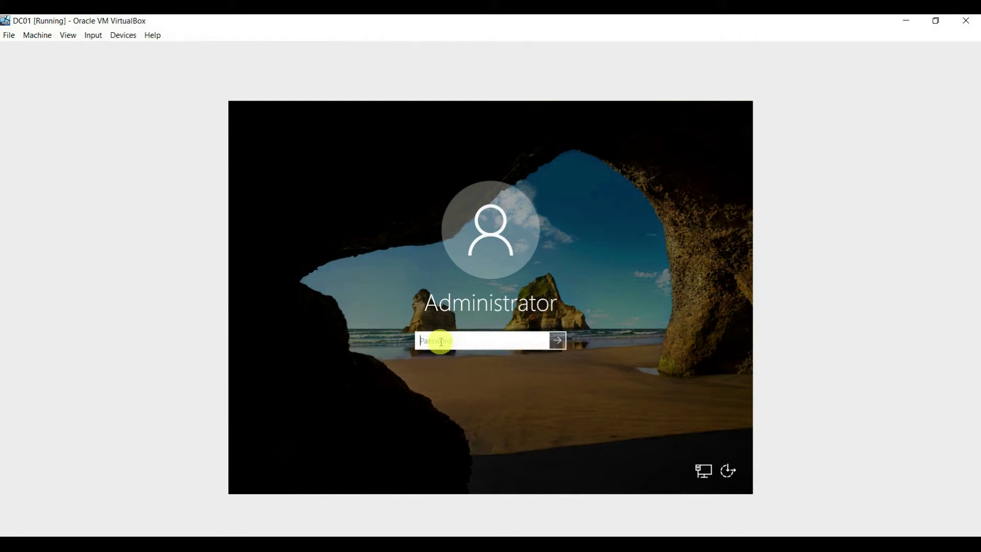
{"action": "type", "text": "P•••••••"}
{"action": "key", "text": "Return"}
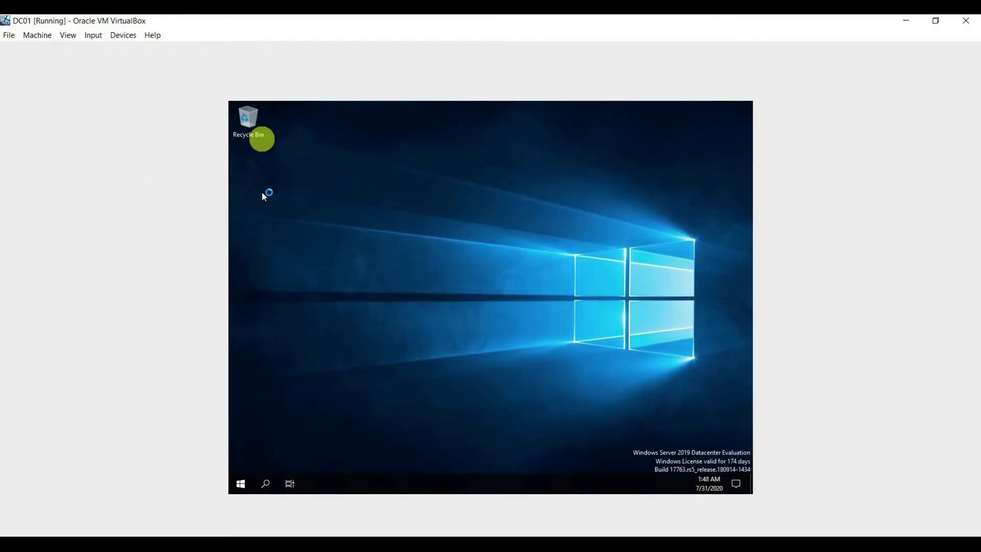
Step: Restore the DC01 window to a smaller size, enlarge it, and maximize it again to test how the guest display scales
{"action": "left_click", "coordinate": [936, 20]}
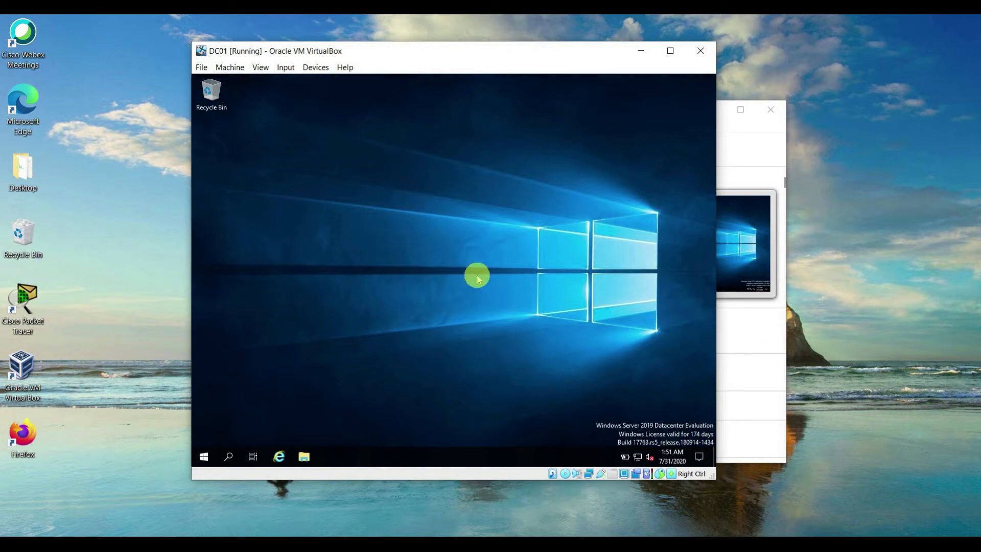
{"action": "left_click_drag", "start_coordinate": [716, 478], "coordinate": [832, 524]}
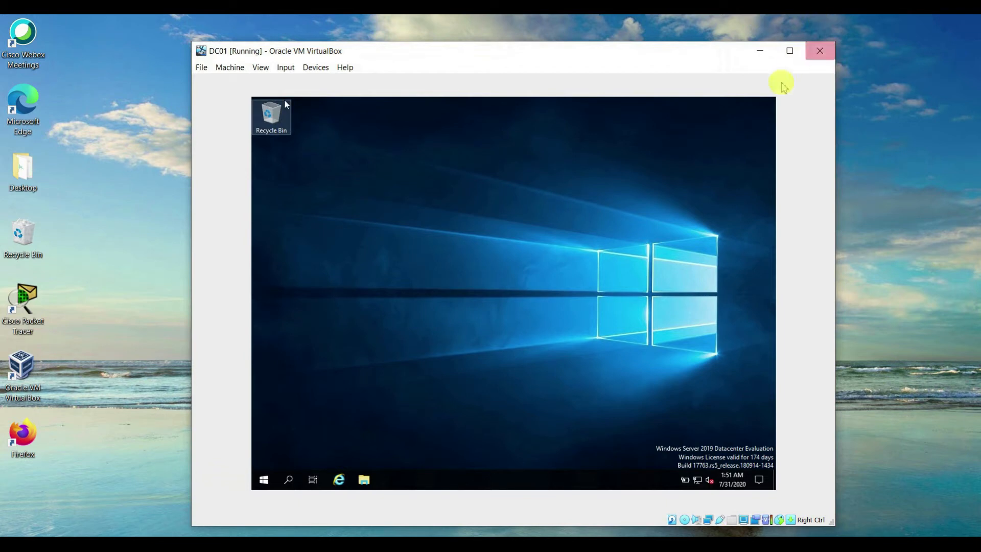
{"action": "left_click", "coordinate": [792, 51]}
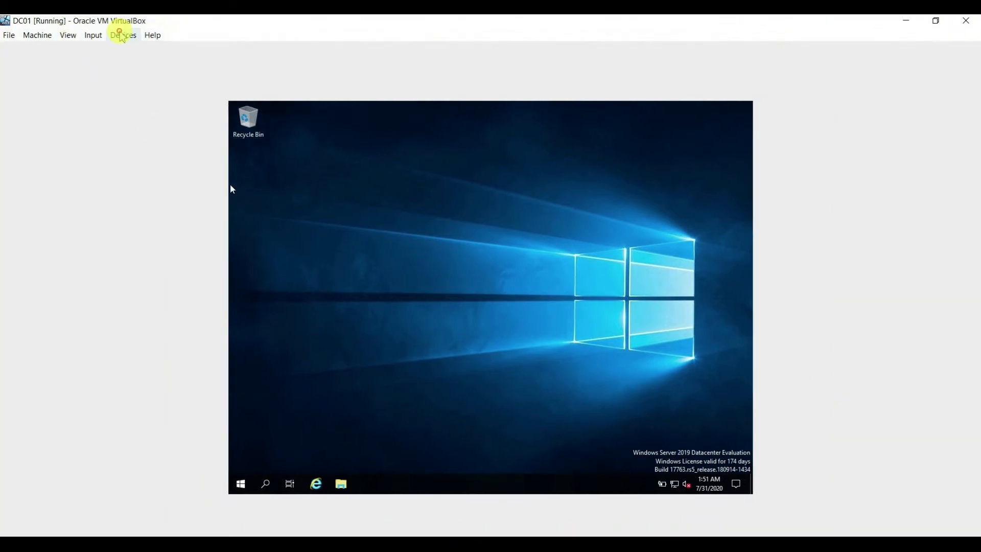
Step: Insert the Guest Additions CD image into the virtual machine and open CD Drive (D:) in the guest's File Explorer
{"action": "left_click", "coordinate": [123, 34]}
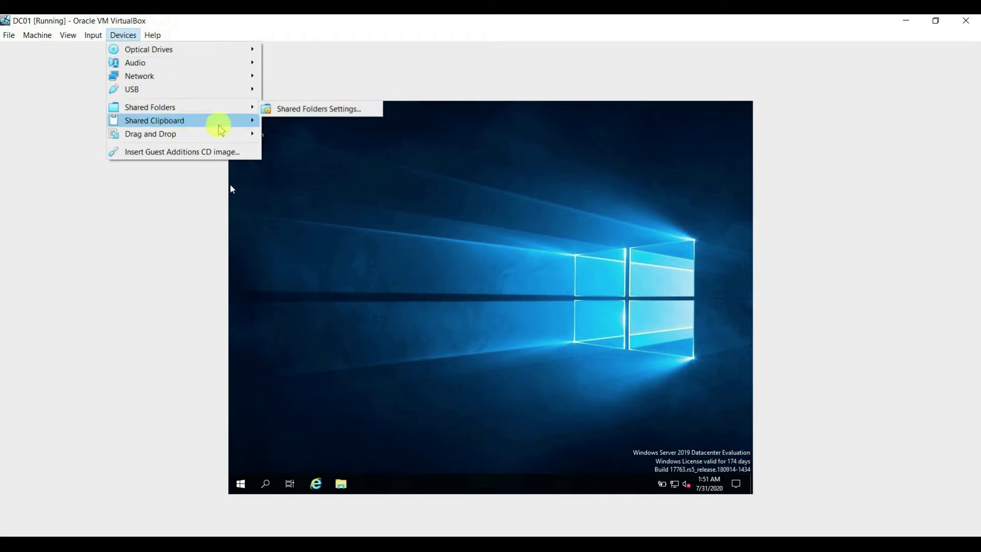
{"action": "left_click", "coordinate": [189, 153]}
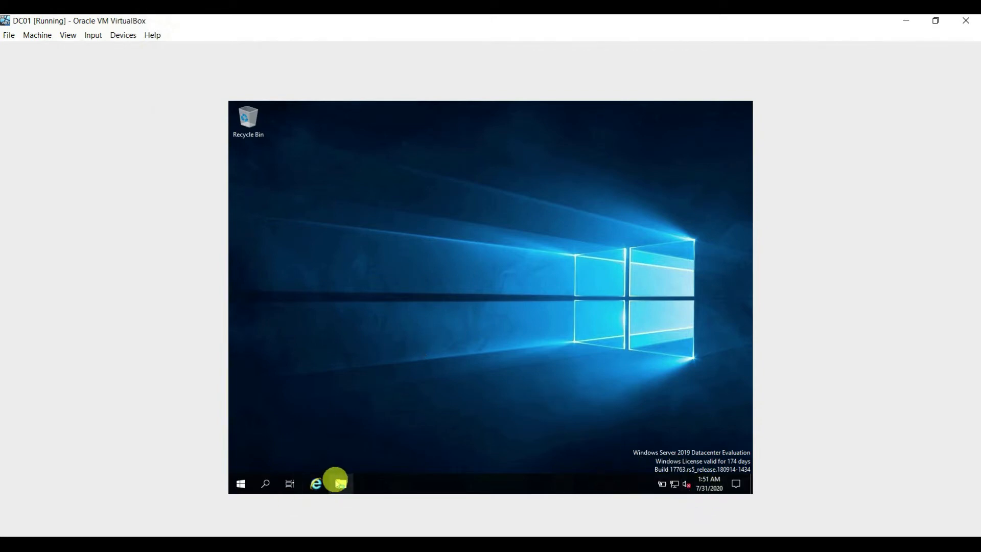
{"action": "left_click", "coordinate": [339, 483]}
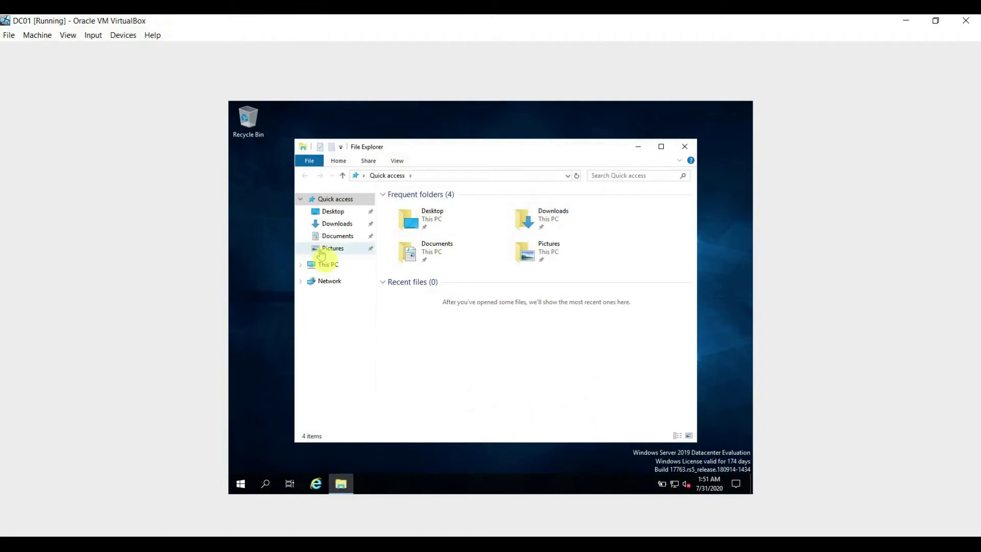
{"action": "left_click", "coordinate": [332, 266]}
{"action": "left_click", "coordinate": [575, 349]}
{"action": "double_click", "coordinate": [576, 349]}
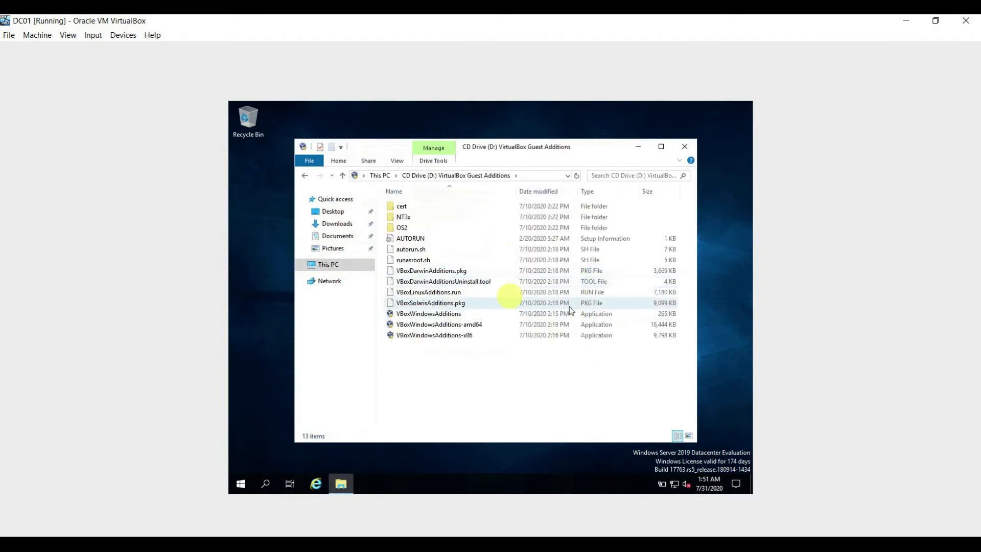
Step: Run the VBoxWindowsAdditions installer with the default destination folder and components, and allow the Oracle Corporation device software to install
{"action": "left_click", "coordinate": [534, 315]}
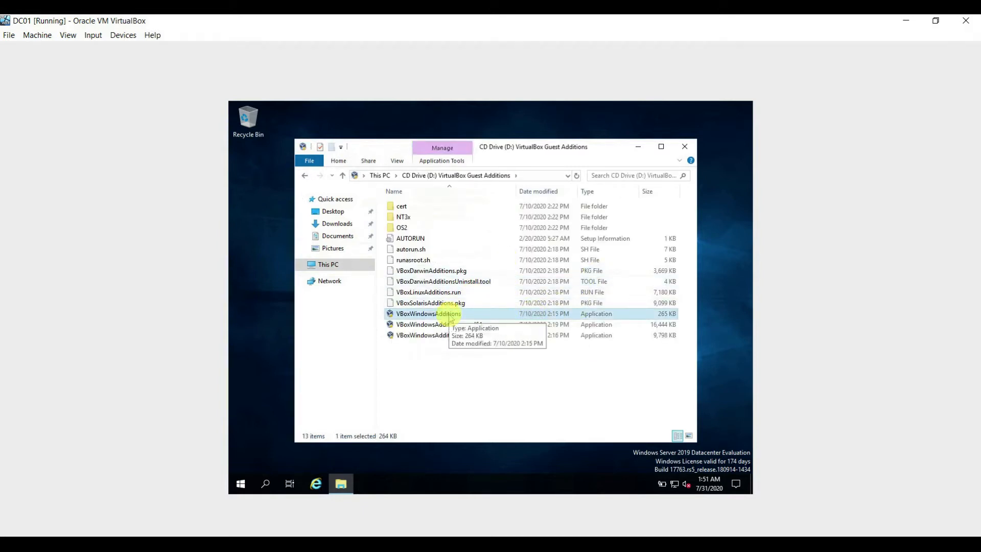
{"action": "double_click", "coordinate": [499, 314]}
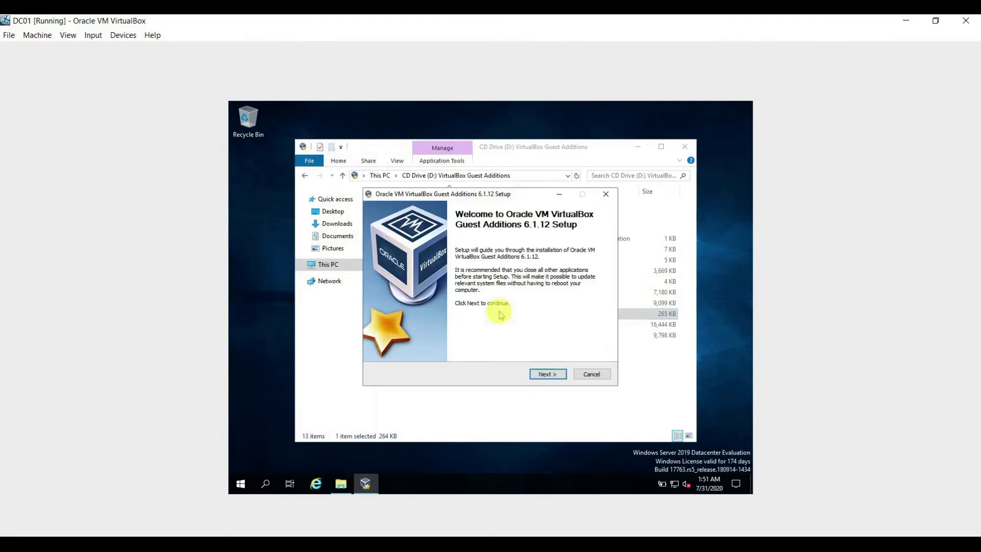
{"action": "left_click", "coordinate": [553, 375]}
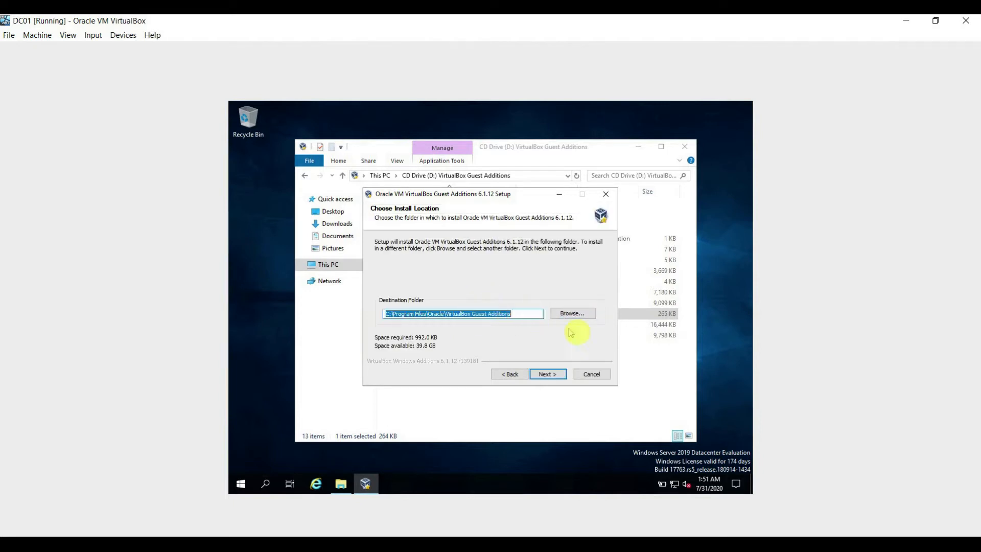
{"action": "left_click", "coordinate": [548, 374]}
{"action": "left_click", "coordinate": [548, 374]}
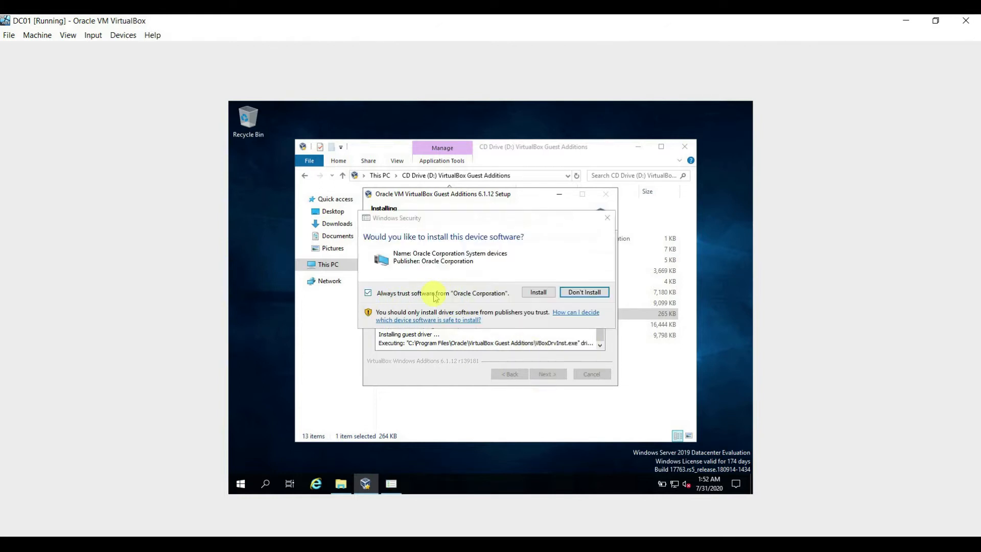
{"action": "left_click", "coordinate": [538, 292]}
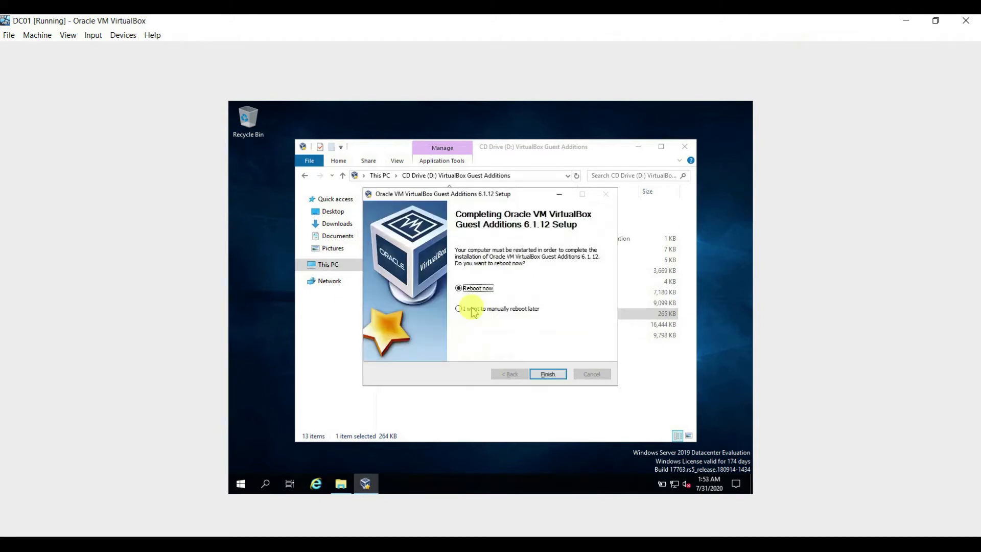
Step: Finish the Guest Additions setup with the option to manually reboot later, and close the CD drive window
{"action": "left_click", "coordinate": [473, 311]}
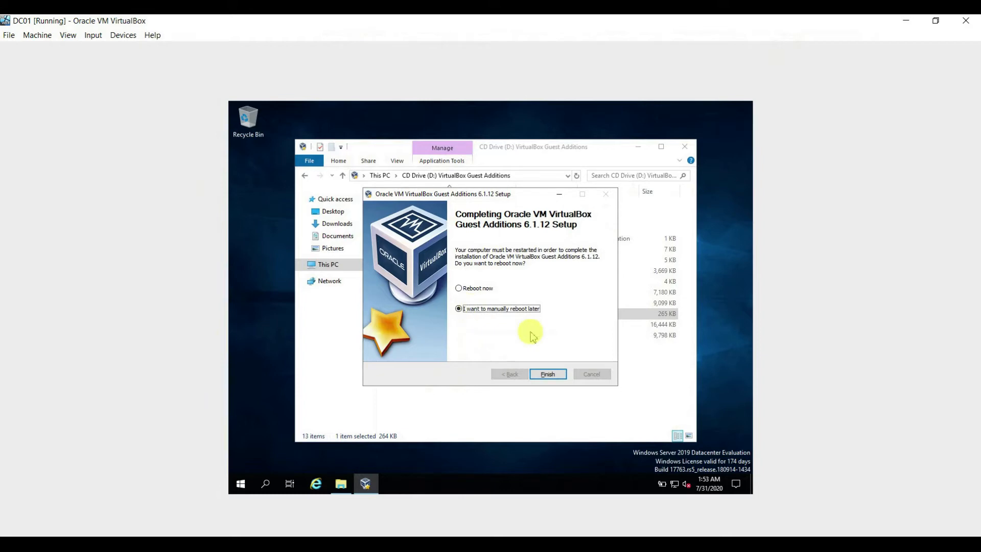
{"action": "left_click", "coordinate": [551, 376]}
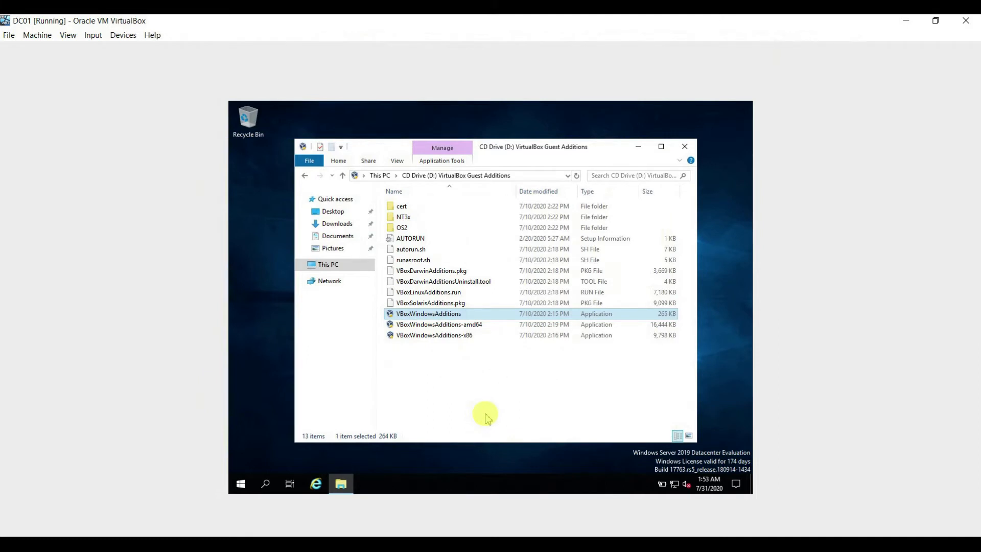
{"action": "left_click", "coordinate": [685, 146]}
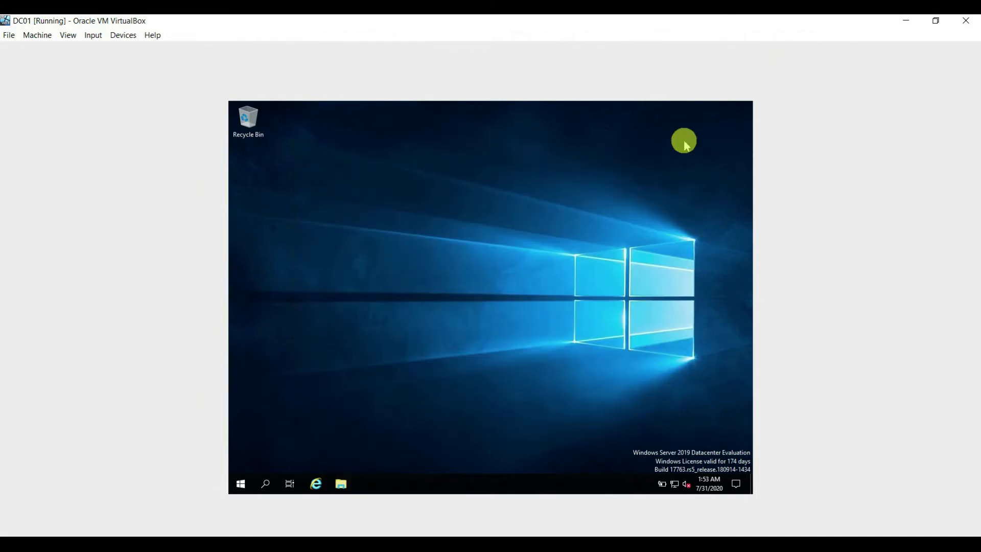
Step: Open Server Manager's Local Server properties and bring up Network Connections from the Ethernet setting
{"action": "left_click", "coordinate": [240, 484]}
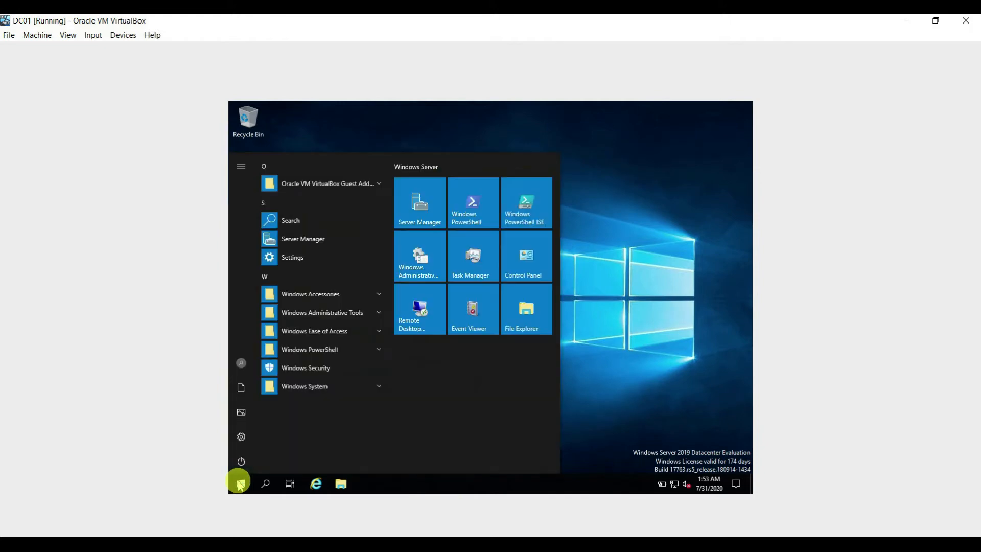
{"action": "left_click", "coordinate": [431, 206]}
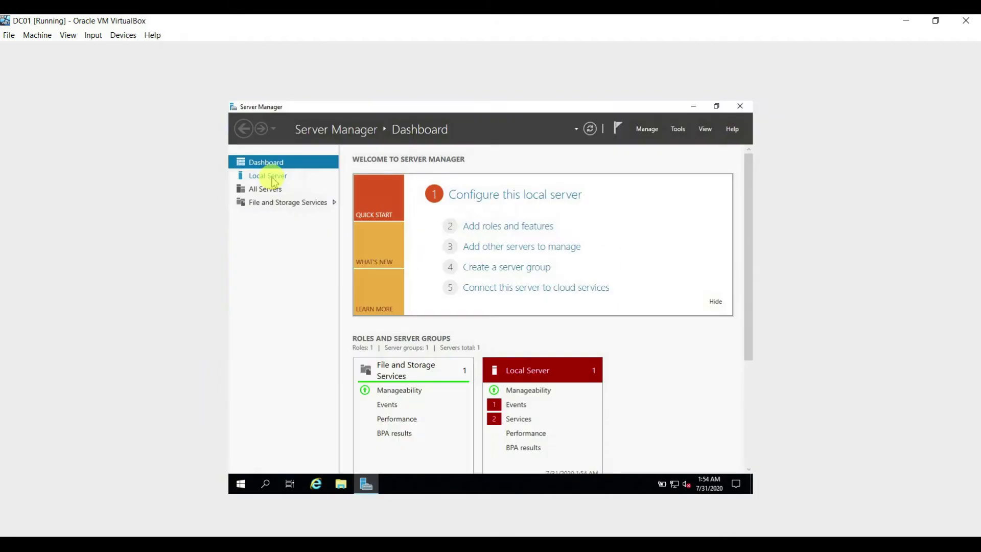
{"action": "left_click", "coordinate": [285, 180]}
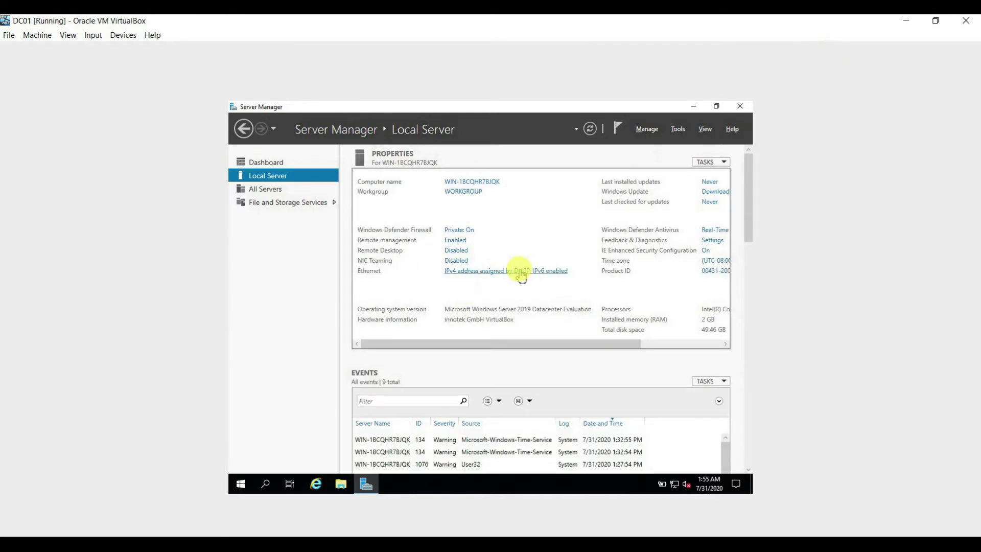
{"action": "left_click", "coordinate": [532, 272]}
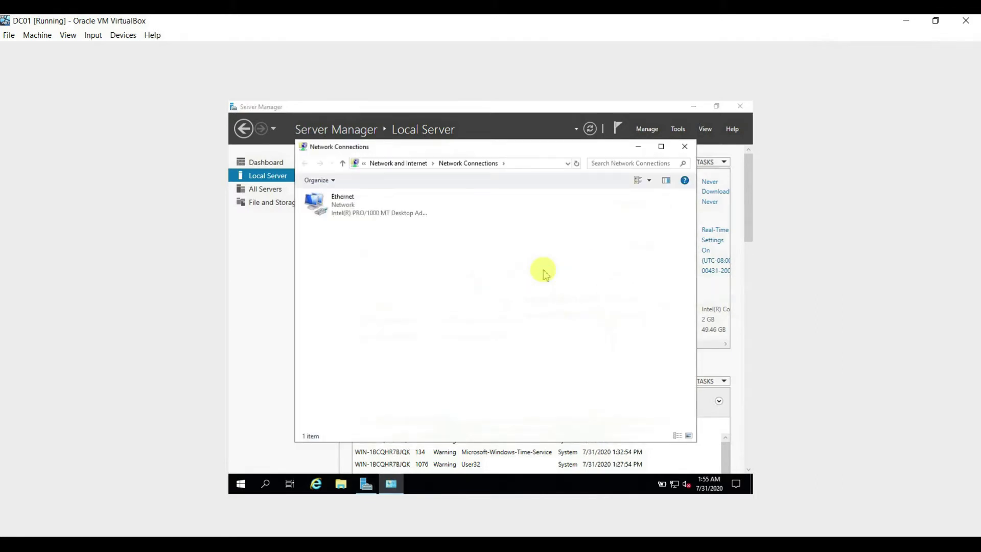
Step: Open the properties of the Ethernet adapter and disable Internet Protocol Version 6 (TCP/IPv6)
{"action": "left_click", "coordinate": [377, 214]}
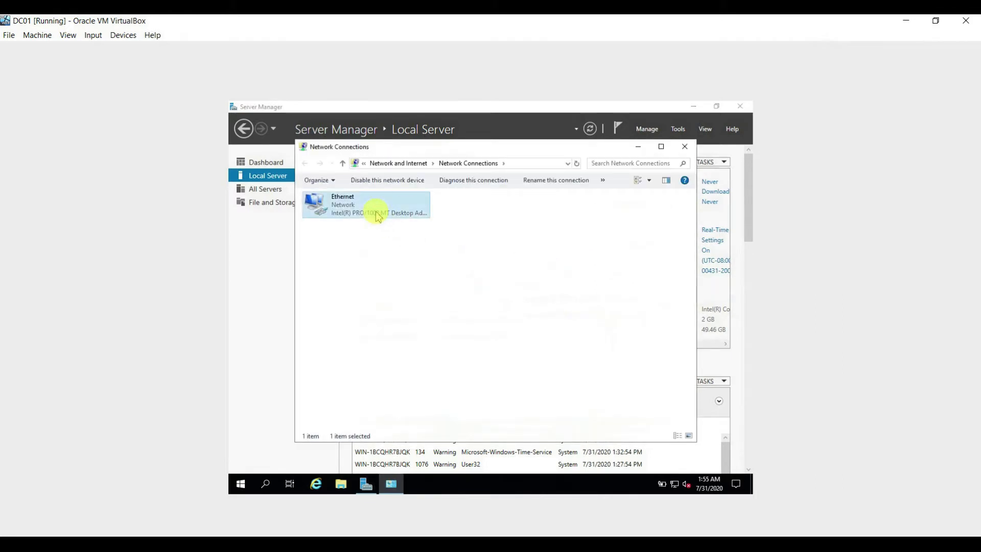
{"action": "right_click", "coordinate": [380, 216]}
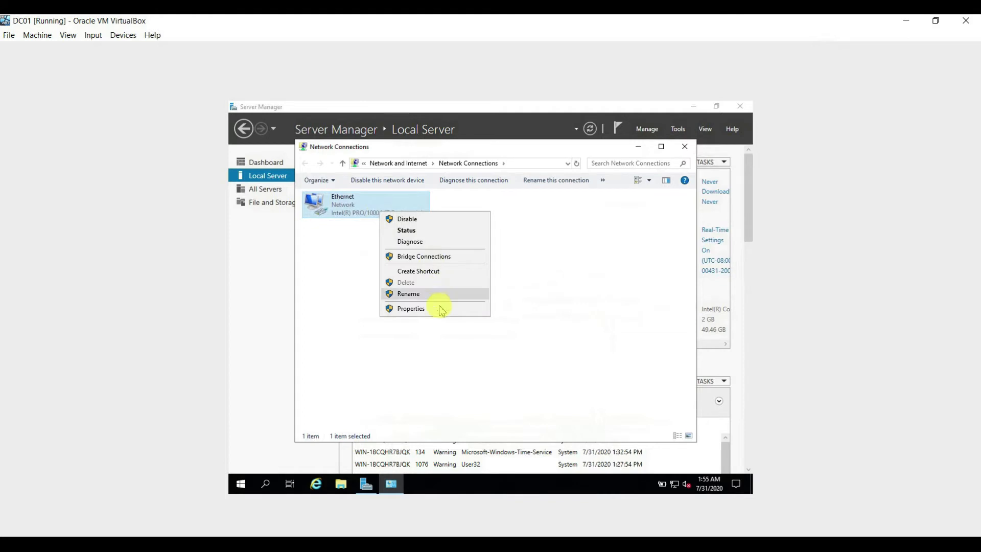
{"action": "left_click", "coordinate": [440, 309]}
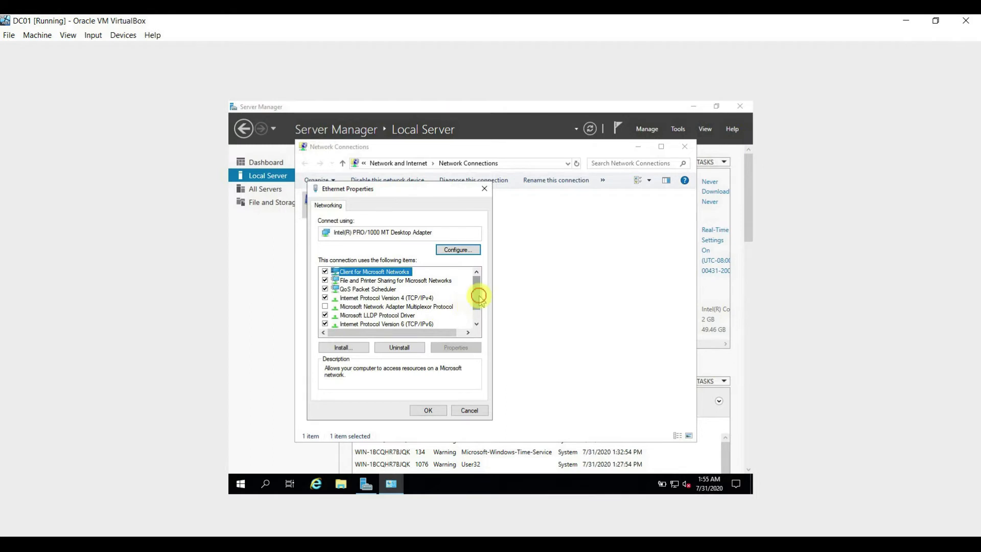
{"action": "left_click_drag", "start_coordinate": [479, 296], "coordinate": [475, 321]}
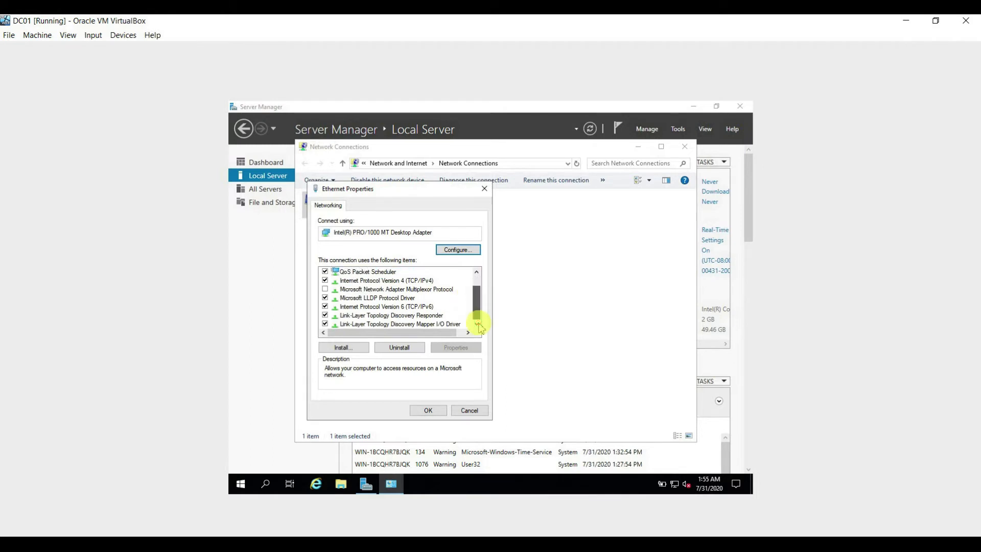
{"action": "left_click", "coordinate": [326, 307]}
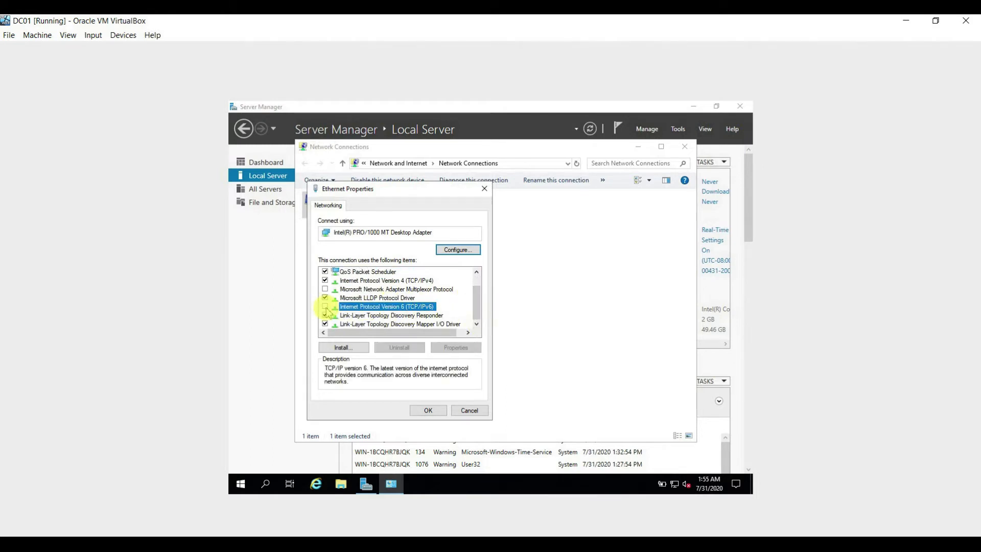
Step: Set the adapter's static IPv4 address to 192.168.0.10, with subnet mask 255.255.255.0 and default gateway 192.168.0.1
{"action": "left_click", "coordinate": [396, 281]}
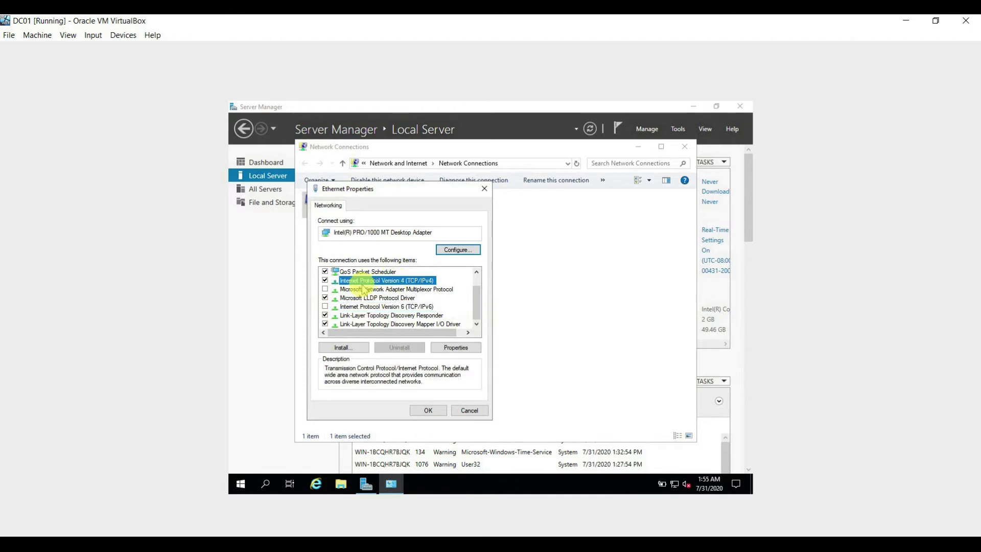
{"action": "left_click", "coordinate": [457, 348]}
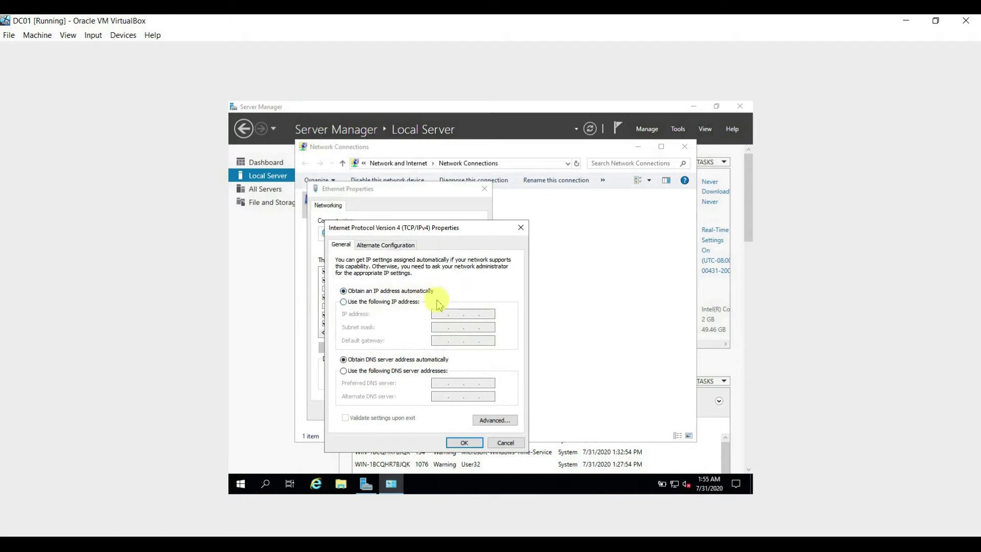
{"action": "left_click", "coordinate": [346, 305]}
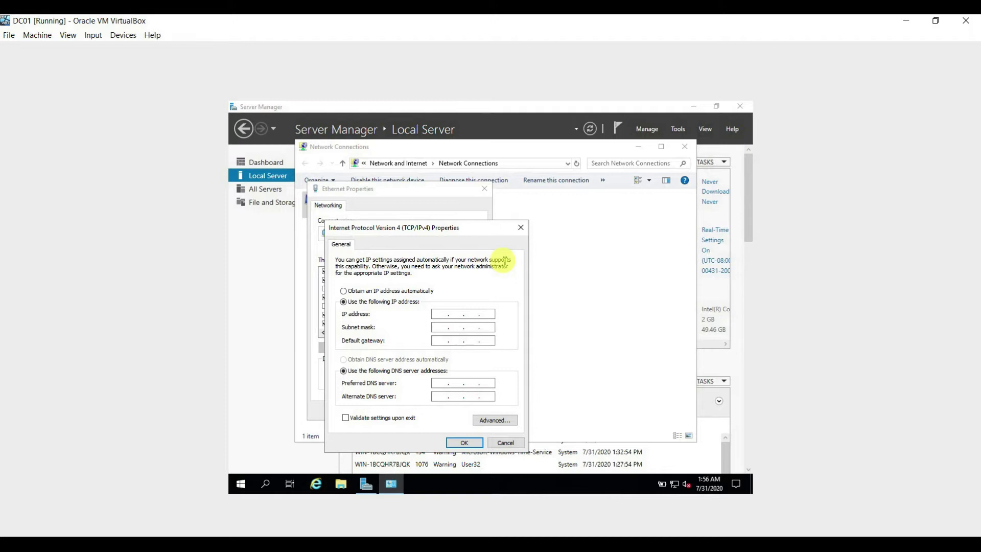
{"action": "type", "text": "92 . 168 . 0 . 10"}
{"action": "key", "text": "Tab"}
{"action": "key", "text": "Tab"}
{"action": "type", "text": "192 . 168 . 0"}
{"action": "key", "text": "Tab"}
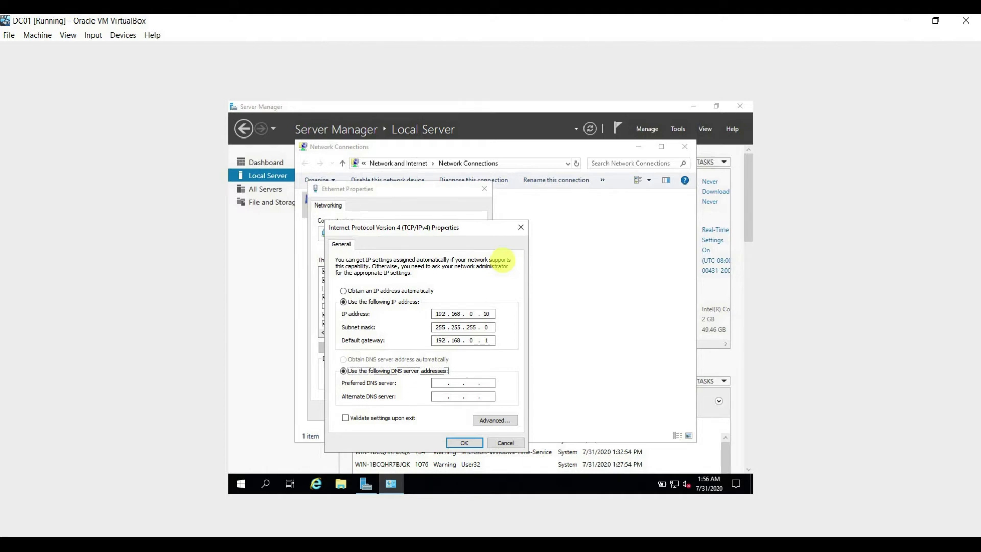
{"action": "double_click", "coordinate": [466, 341]}
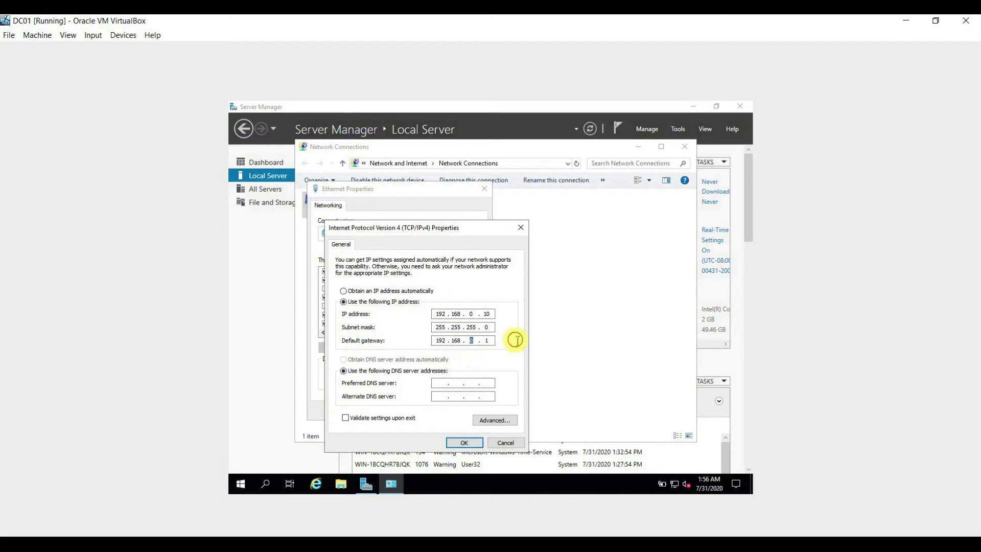
Step: Set the preferred DNS server to 127.0.0.1 and the alternate to 8.8.8.8, and close the adapter and network windows
{"action": "left_click", "coordinate": [445, 383]}
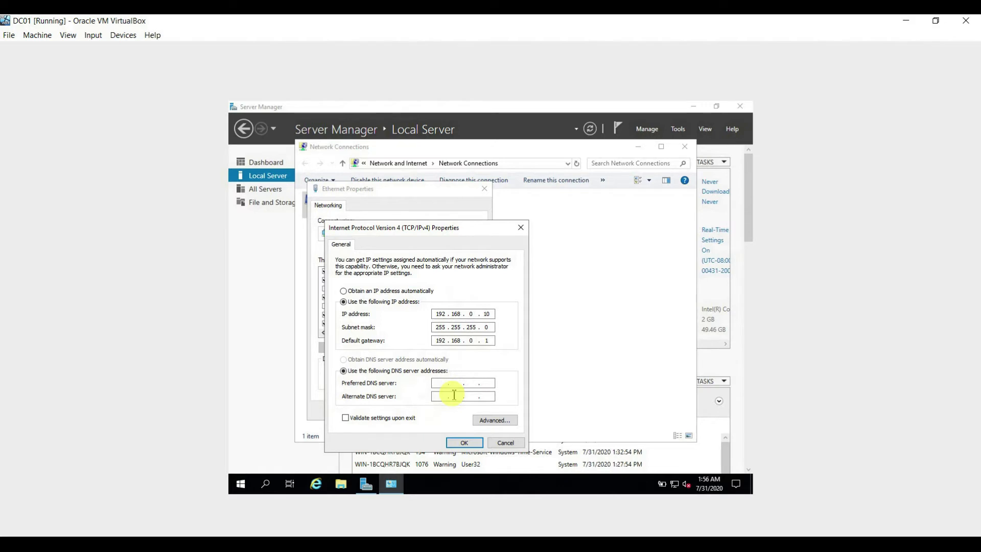
{"action": "type", "text": "127 . "}
{"action": "type", "text": "0 . 0"}
{"action": "type", "text": "8 . 8 . 8 . 8"}
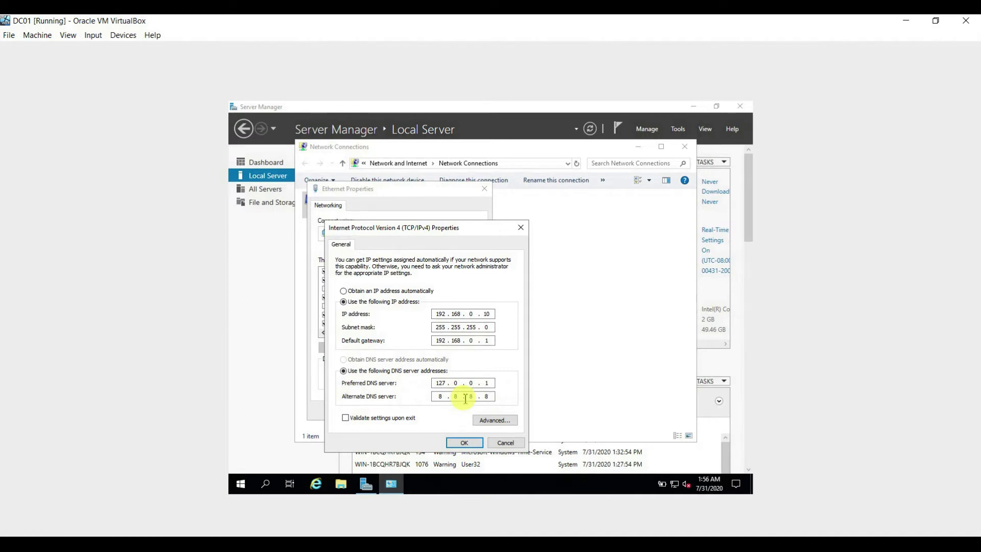
{"action": "left_click", "coordinate": [478, 448]}
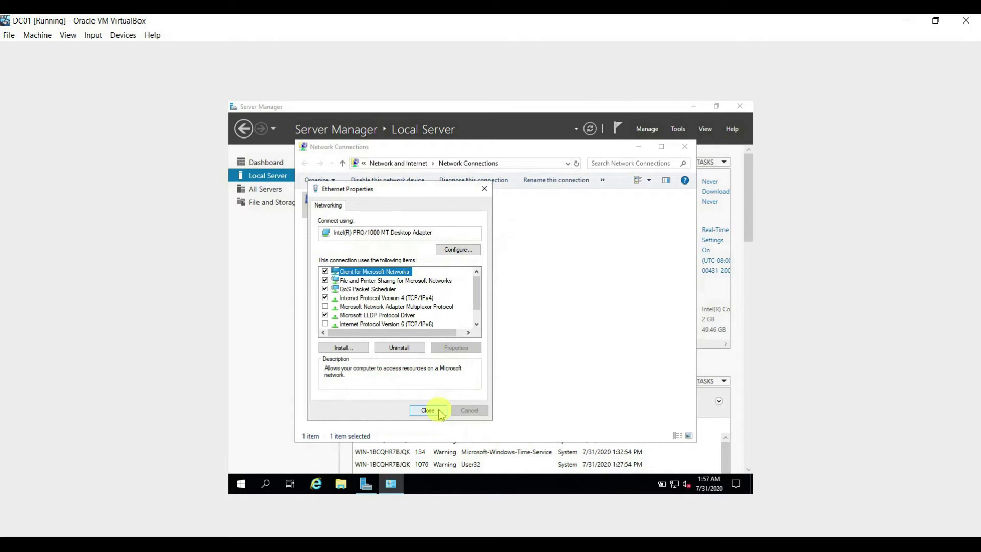
{"action": "left_click", "coordinate": [441, 410]}
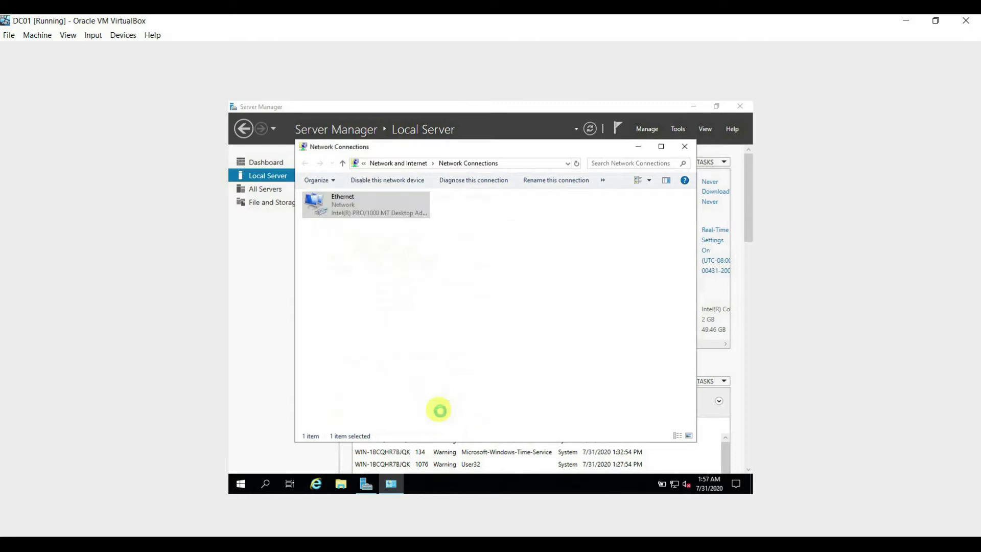
{"action": "left_click", "coordinate": [685, 147]}
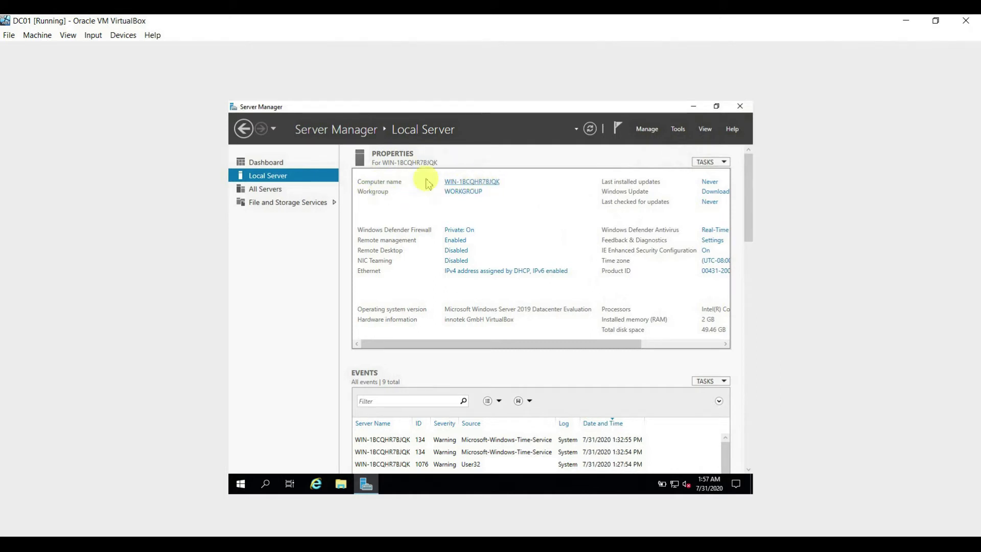
Step: Rename the computer as DC01 and restart the server immediately to apply the change
{"action": "left_click", "coordinate": [481, 183]}
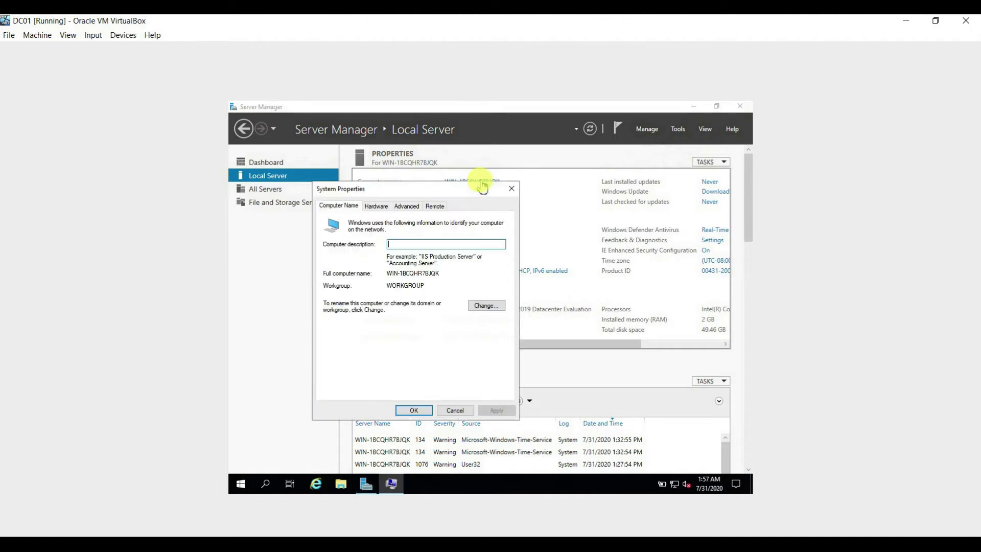
{"action": "left_click", "coordinate": [487, 305]}
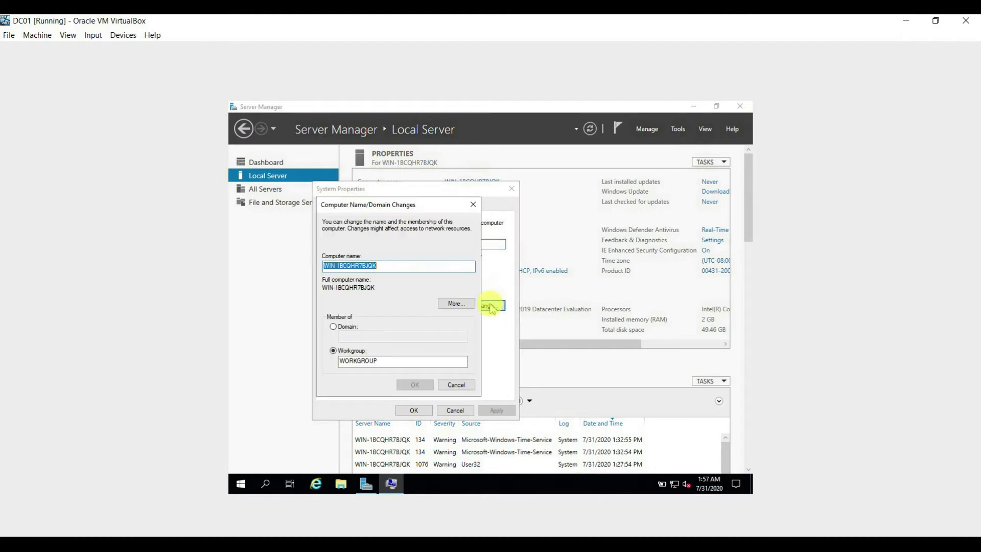
{"action": "left_click_drag", "start_coordinate": [384, 264], "coordinate": [234, 271]}
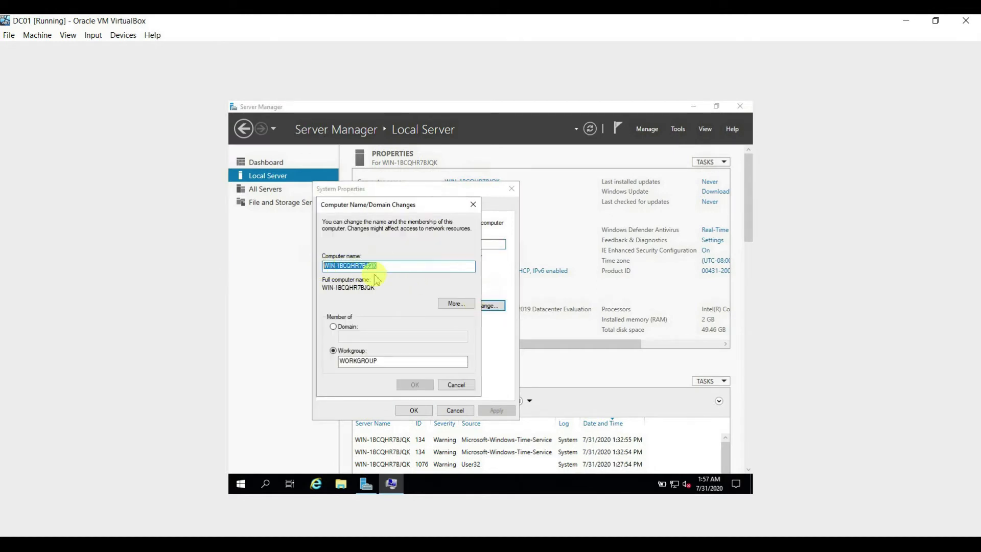
{"action": "type", "text": "DC01"}
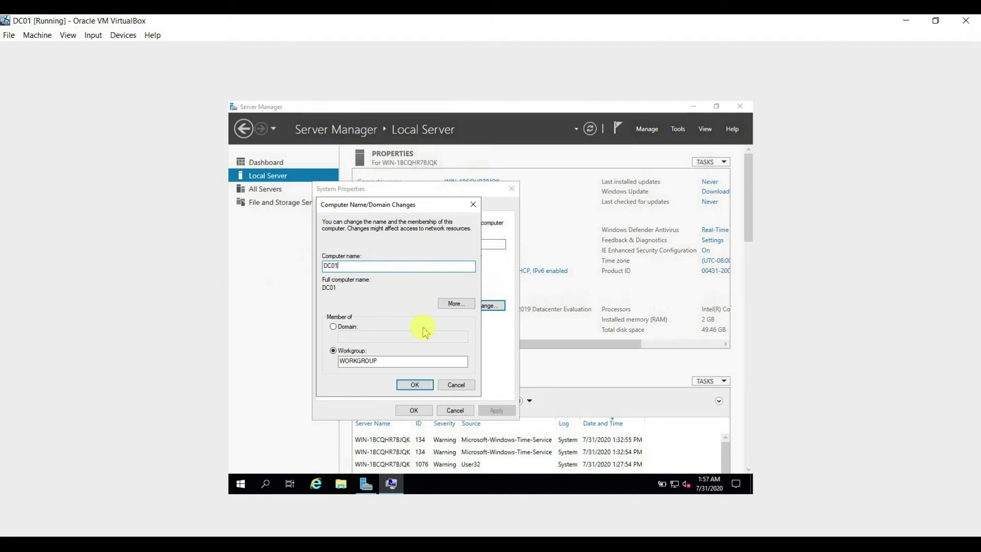
{"action": "left_click_drag", "start_coordinate": [331, 265], "coordinate": [360, 263]}
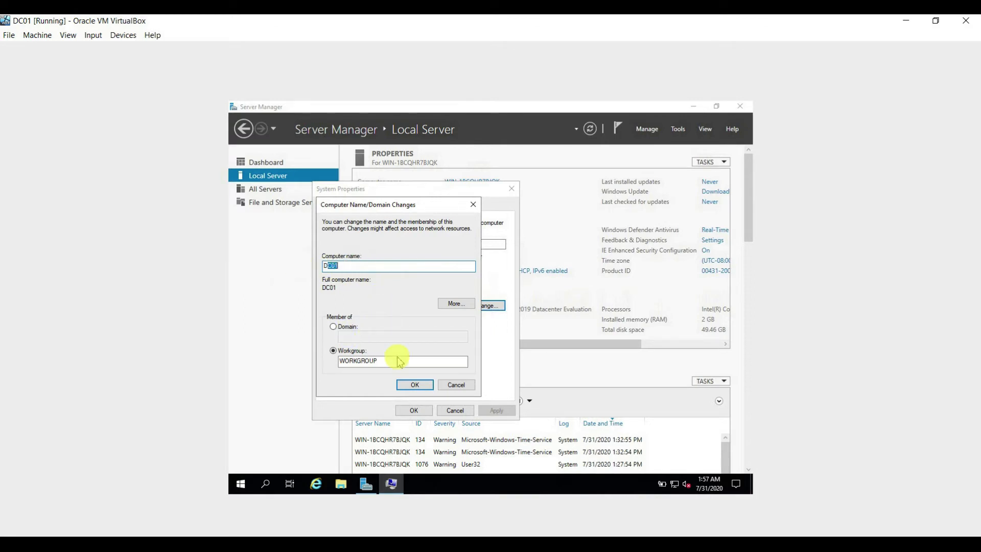
{"action": "left_click", "coordinate": [412, 386]}
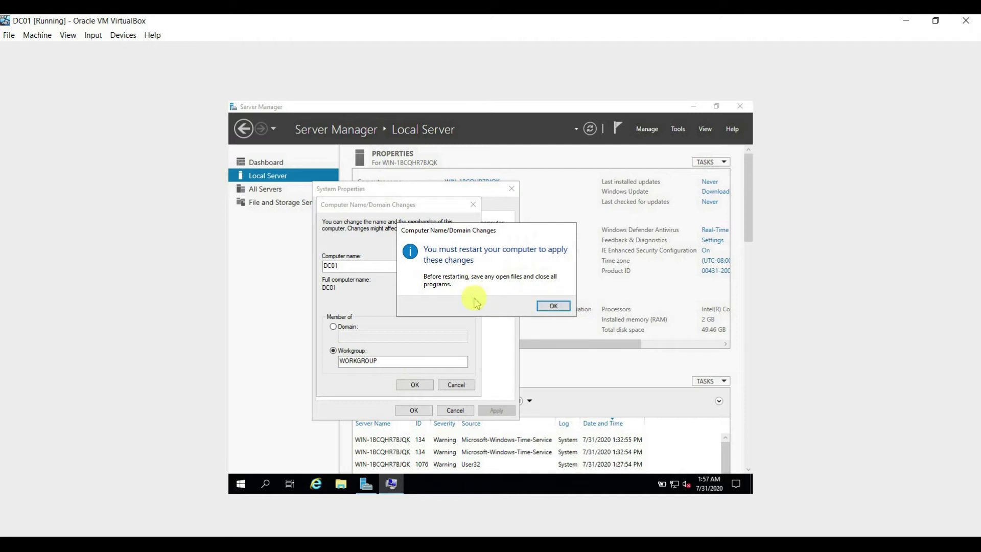
{"action": "left_click", "coordinate": [554, 306]}
{"action": "left_click", "coordinate": [414, 410]}
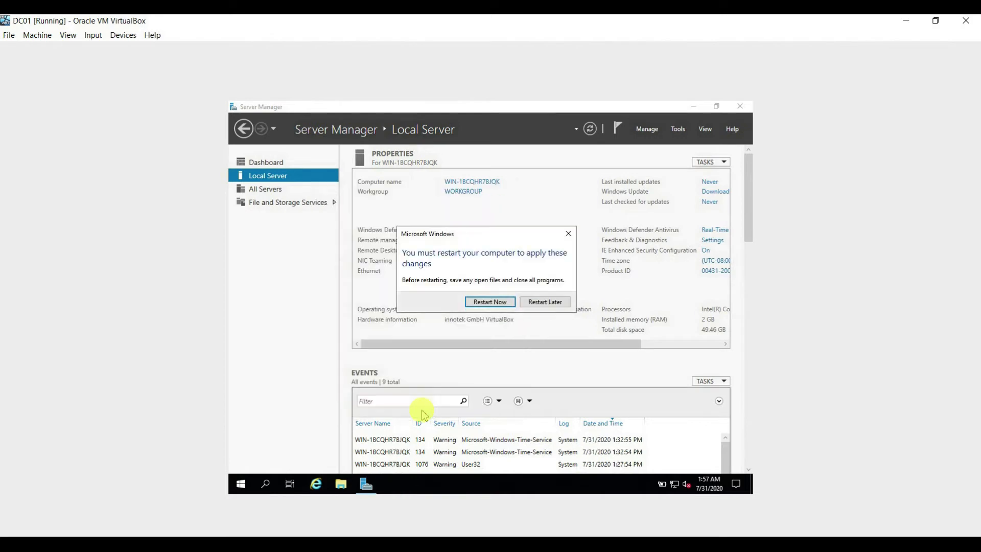
{"action": "left_click", "coordinate": [492, 304]}
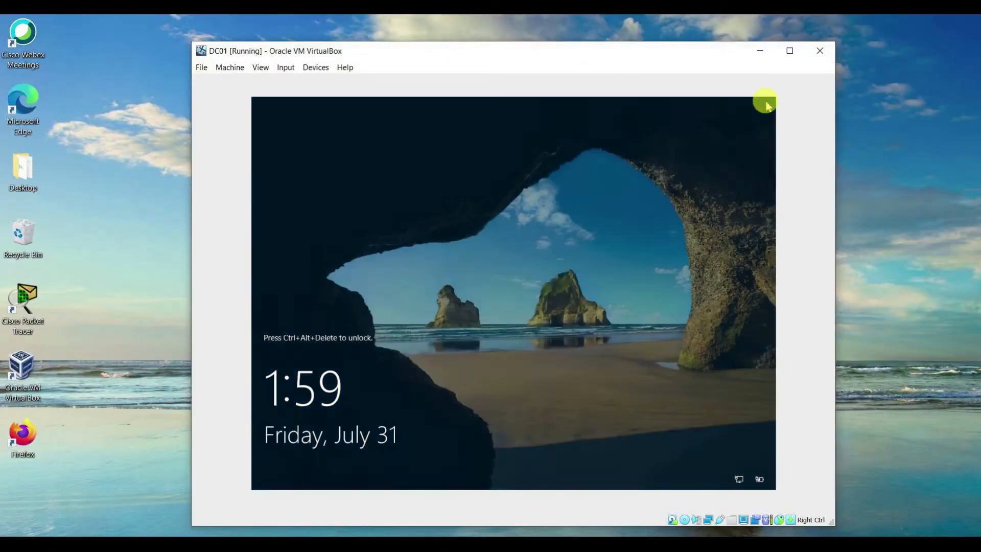
Step: Unlock the restarted virtual machine and sign in as Administrator with the account password
{"action": "left_click", "coordinate": [287, 68]}
{"action": "mouse_move", "coordinate": [302, 87]}
{"action": "left_click", "coordinate": [417, 115]}
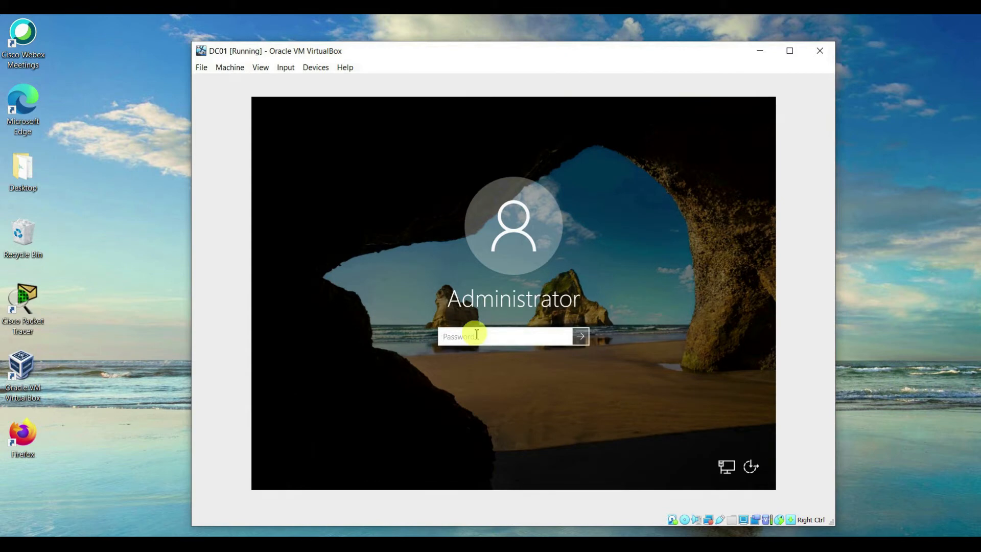
{"action": "type", "text": "********"}
{"action": "key", "text": "Return"}
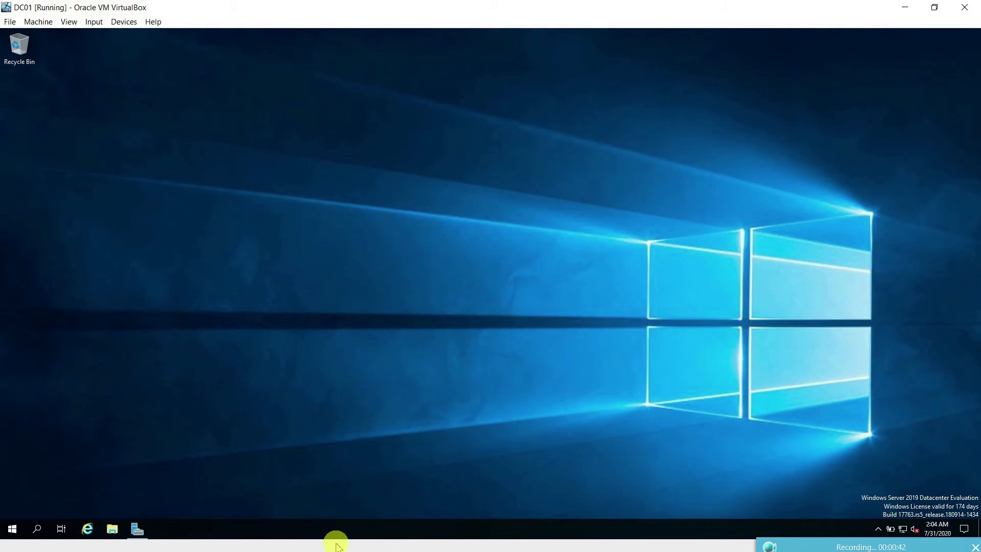
Step: Switch the virtual machine to full-screen mode
{"action": "left_click", "coordinate": [71, 21]}
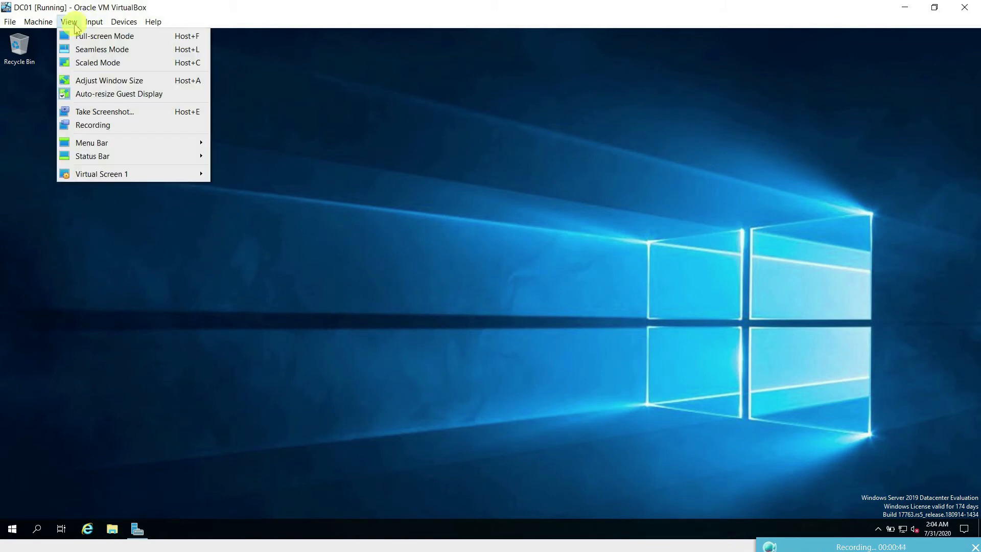
{"action": "left_click", "coordinate": [83, 36]}
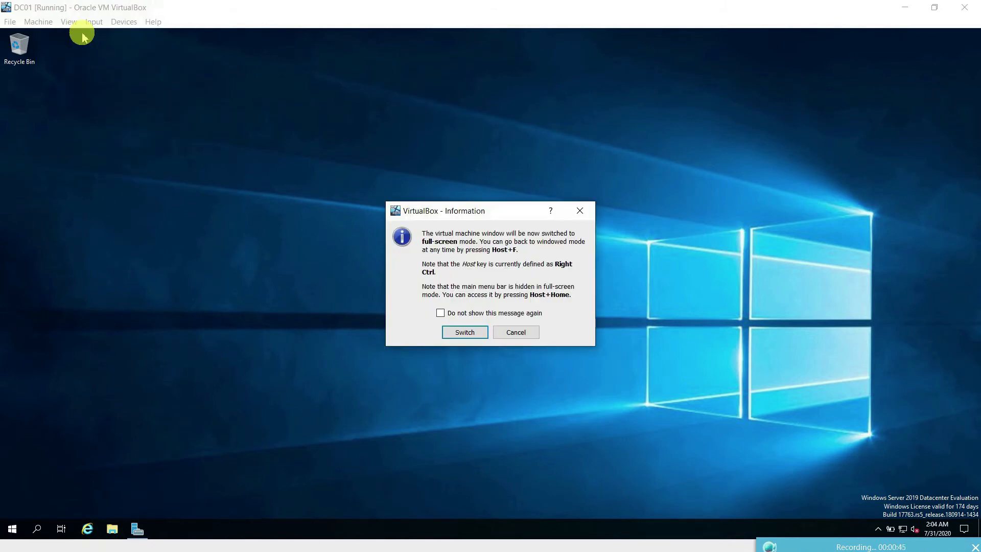
{"action": "left_click", "coordinate": [478, 332]}
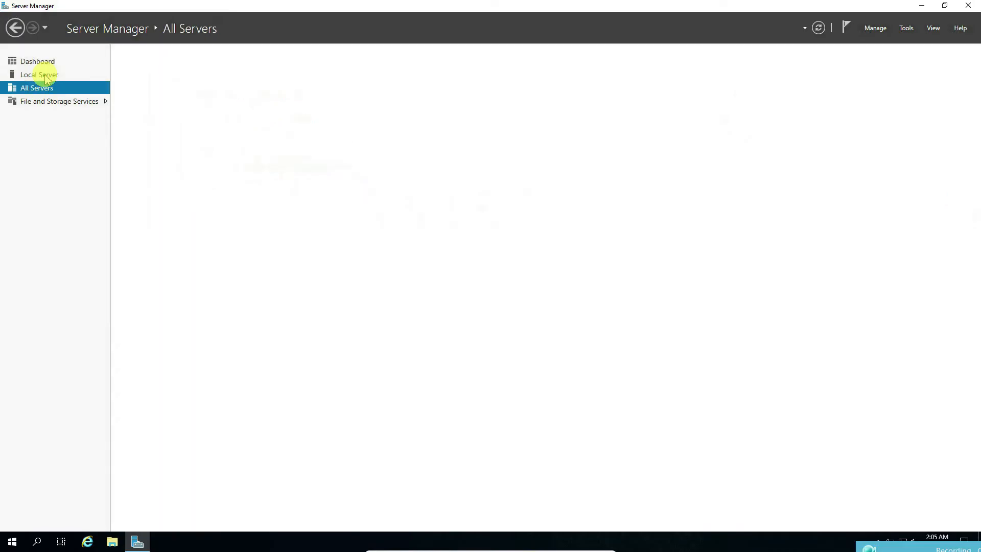
Step: Check the computer name and Ethernet address in the Local Server properties, and return the virtual machine to windowed mode
{"action": "left_click", "coordinate": [46, 78]}
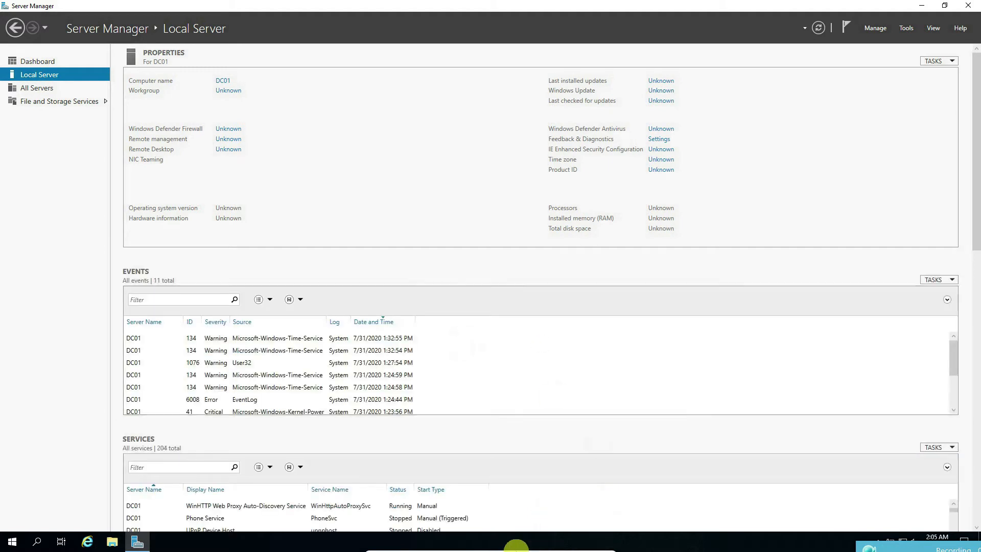
{"action": "mouse_move", "coordinate": [546, 548]}
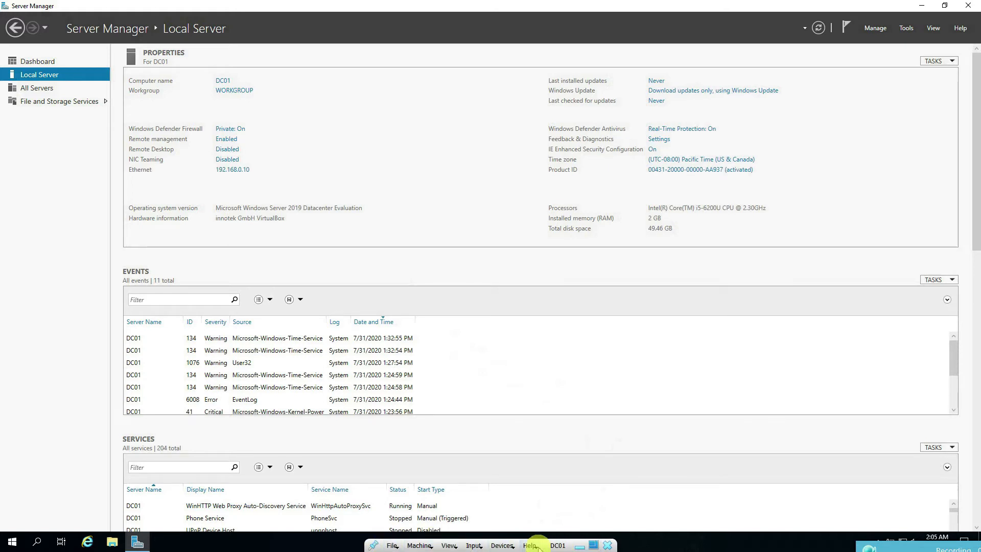
{"action": "left_click", "coordinate": [594, 546]}
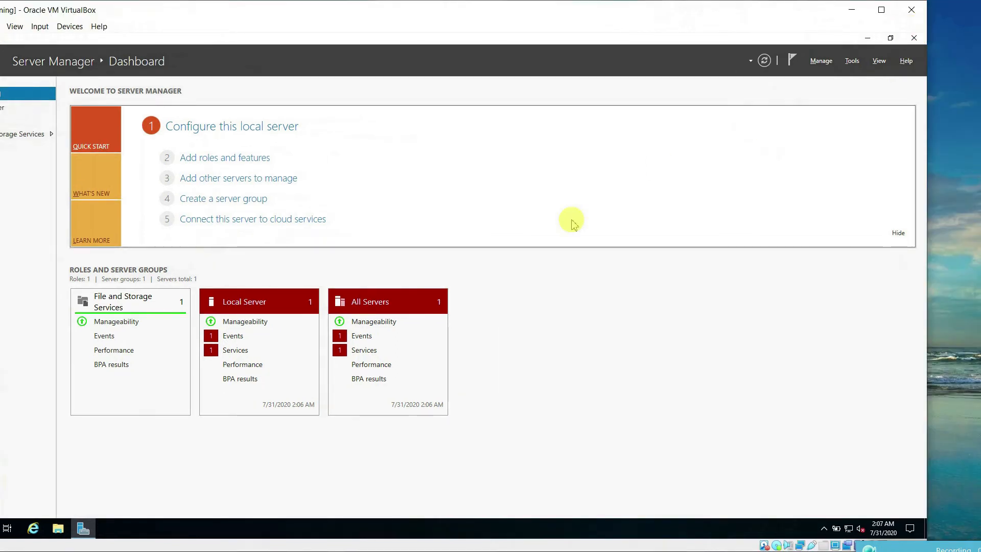
Step: Put the windowed virtual machine back into full-screen mode
{"action": "left_click", "coordinate": [15, 26]}
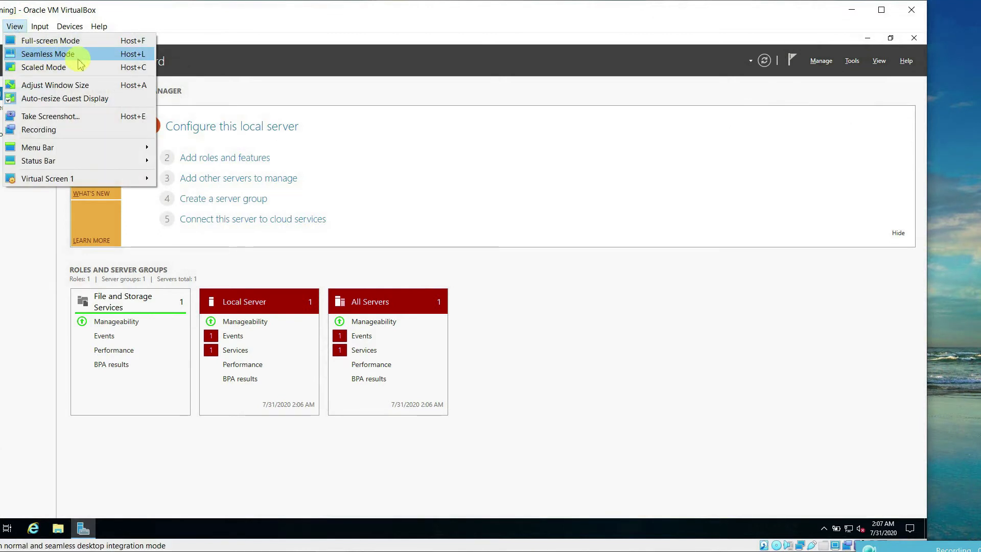
{"action": "left_click", "coordinate": [77, 41]}
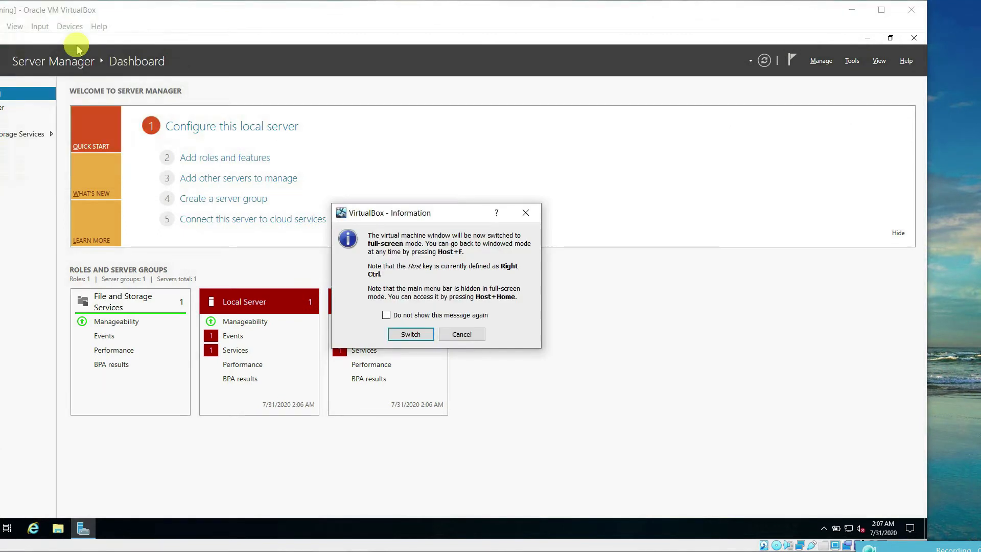
{"action": "left_click", "coordinate": [411, 334]}
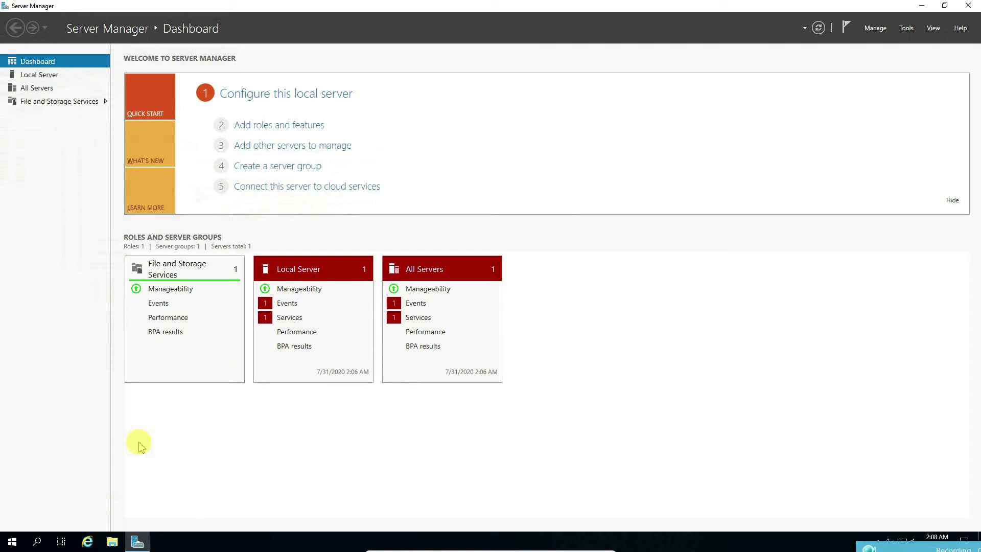
Step: Search for cmd and pin Command Prompt to the taskbar
{"action": "left_click", "coordinate": [6, 543]}
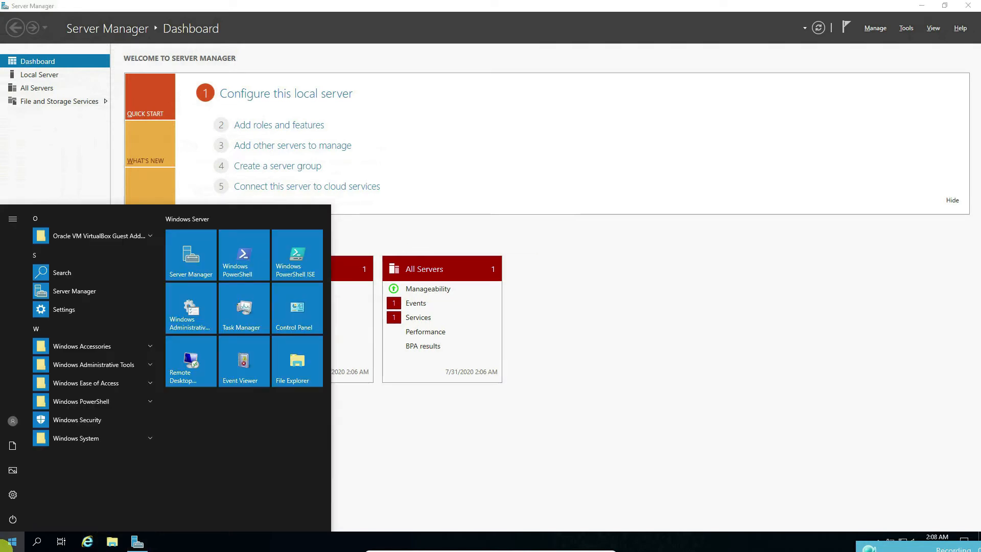
{"action": "left_click", "coordinate": [6, 543]}
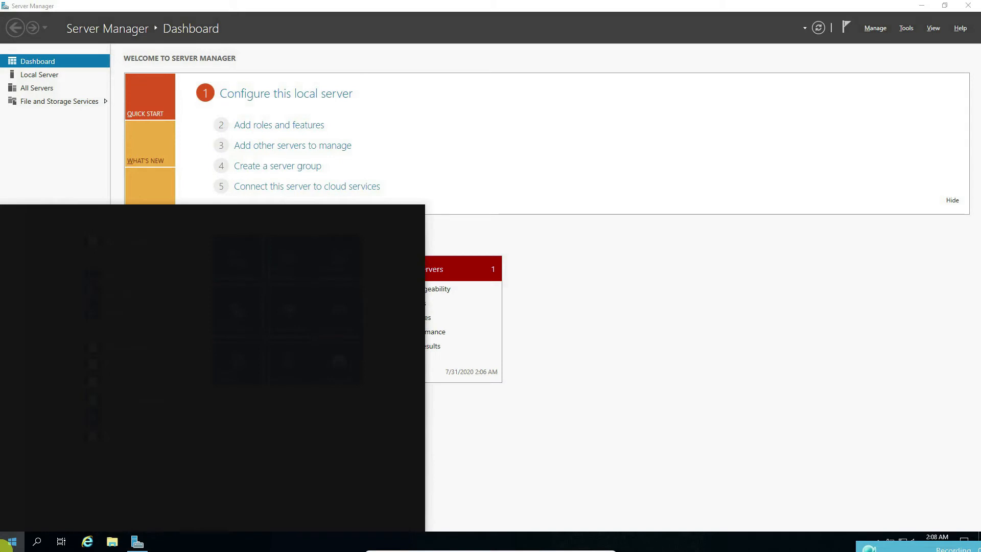
{"action": "type", "text": "cmd"}
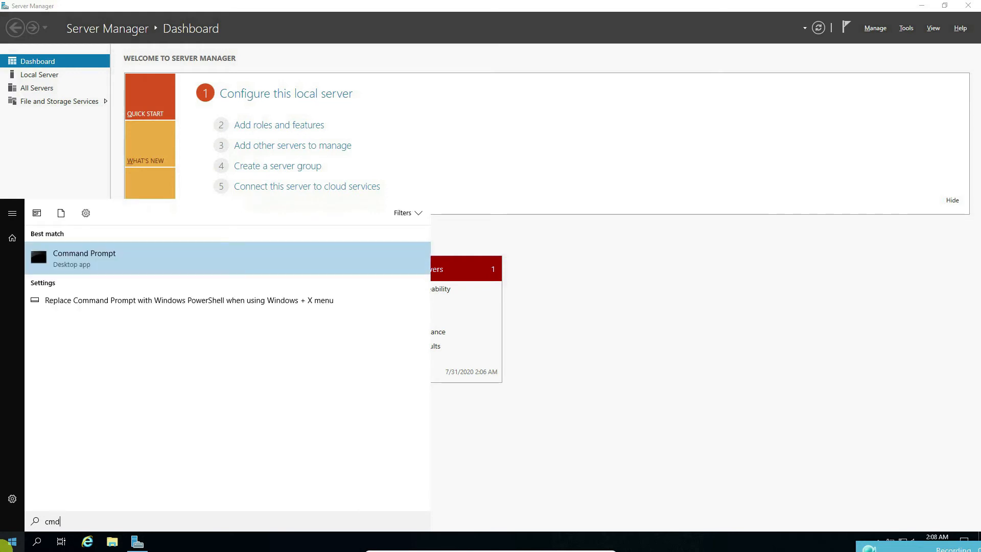
{"action": "right_click", "coordinate": [116, 257]}
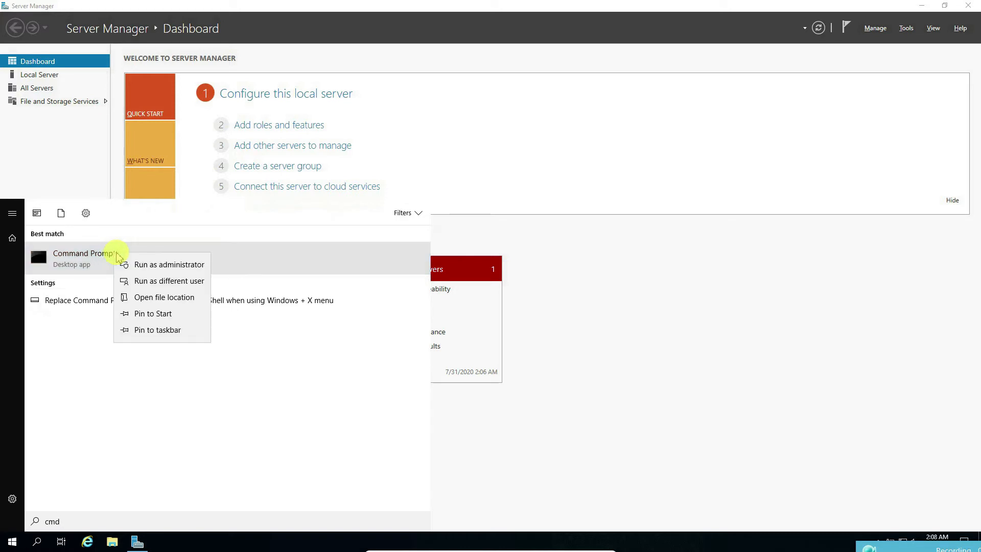
{"action": "left_click", "coordinate": [182, 329]}
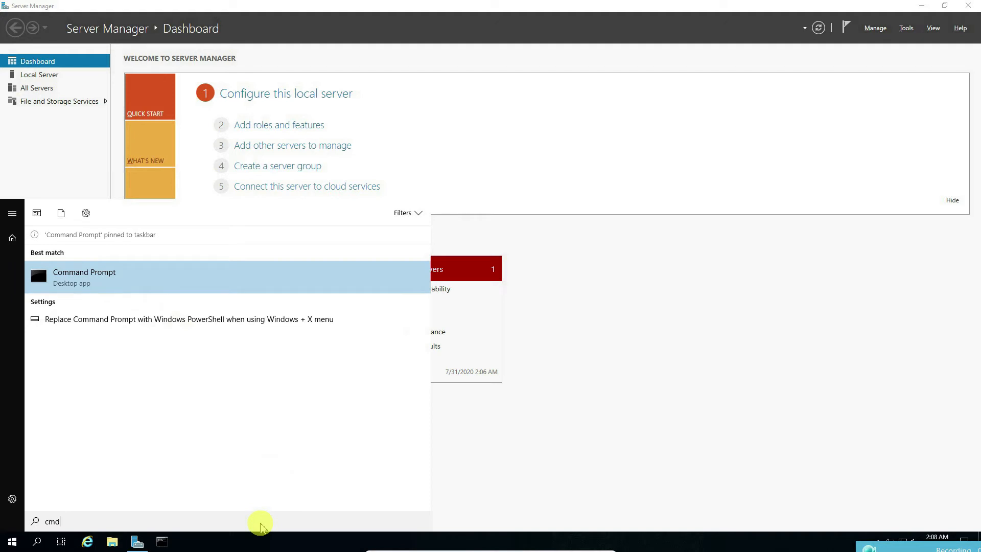
{"action": "left_click", "coordinate": [610, 412]}
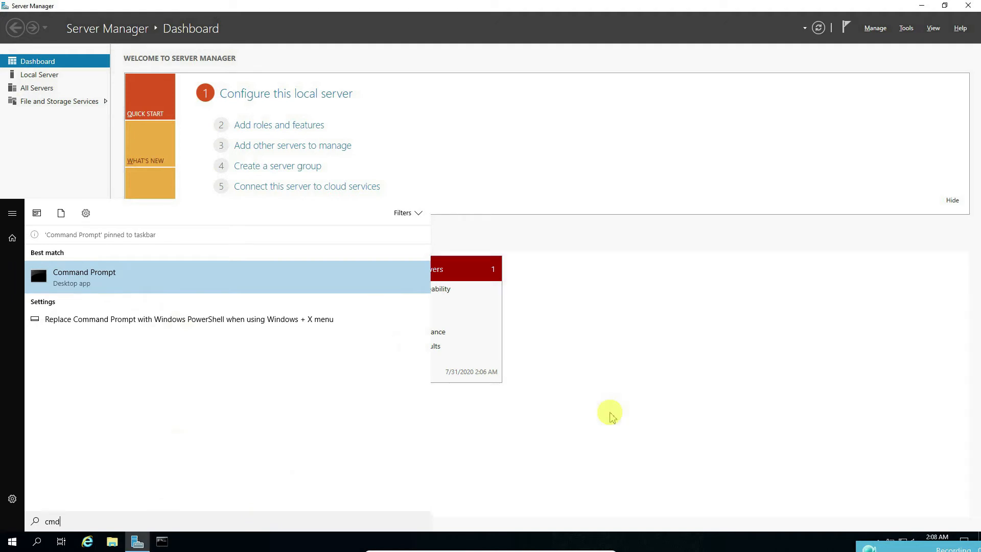
Step: Open Command Prompt and test internet connectivity by pinging google.com
{"action": "left_click", "coordinate": [163, 542]}
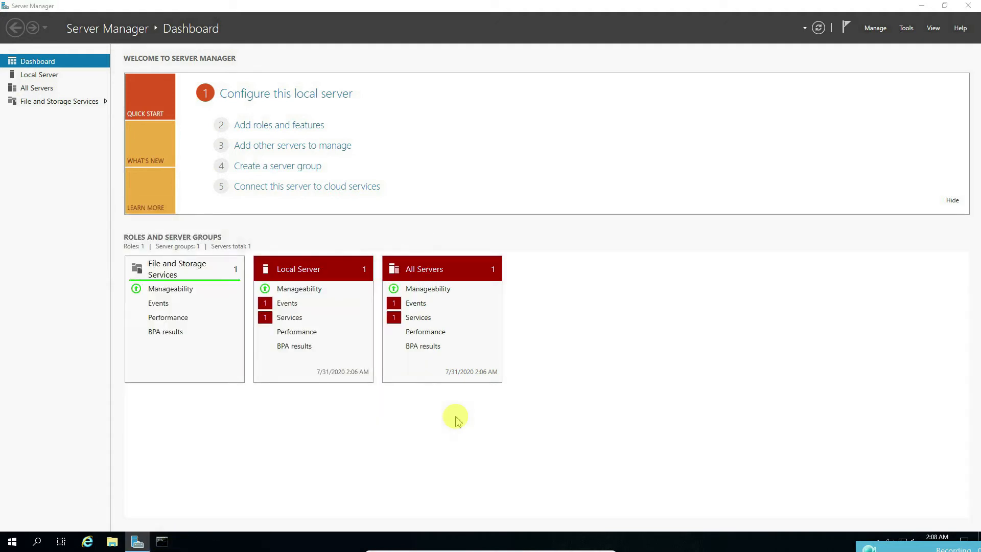
{"action": "type", "text": "p"}
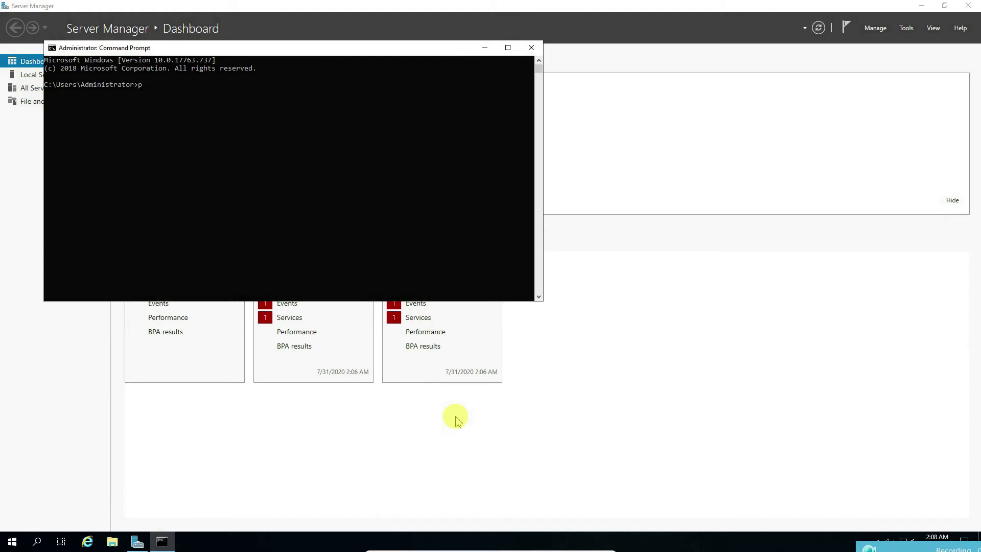
{"action": "type", "text": "ing google.com"}
{"action": "key", "text": "Return"}
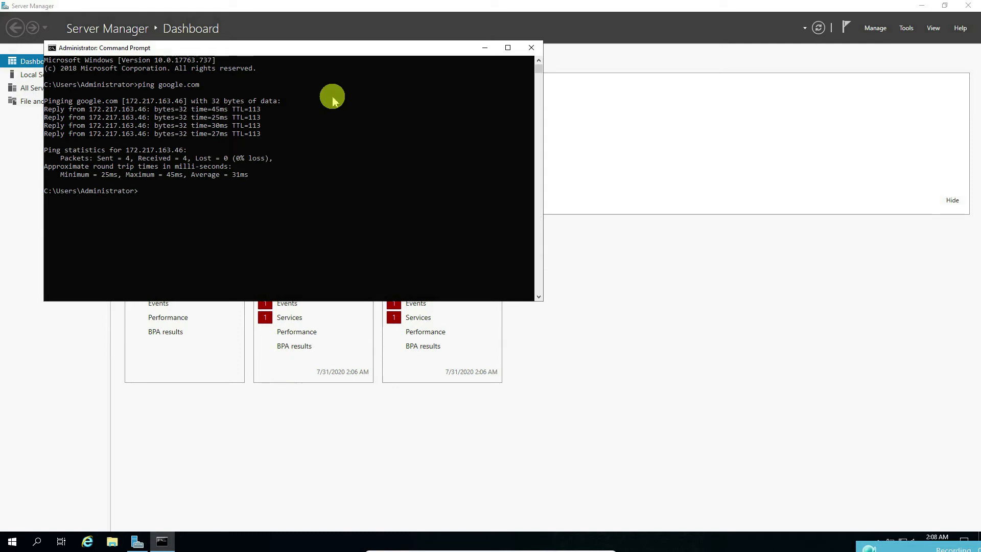
Step: Run ipconfig to check the Ethernet adapter's IP configuration
{"action": "type", "text": "ip"}
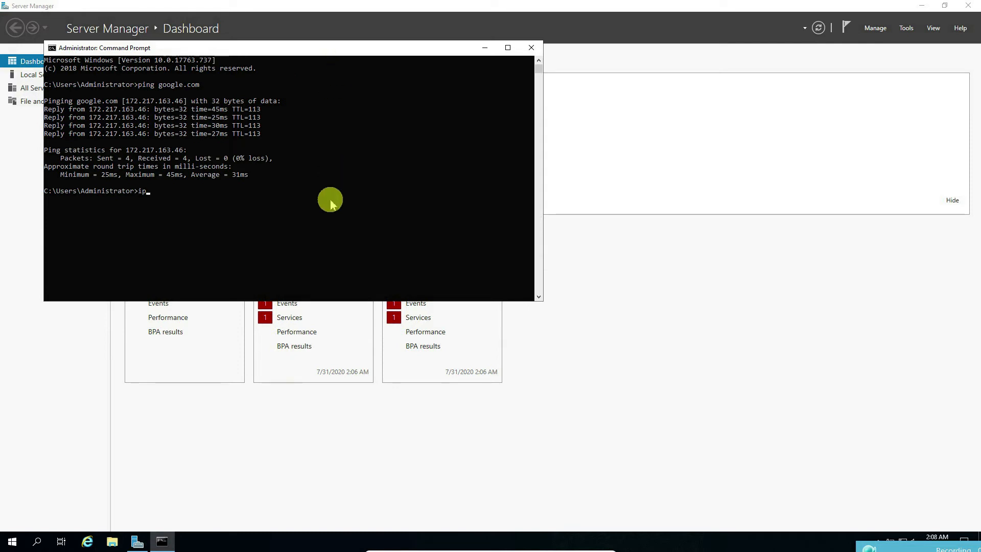
{"action": "type", "text": "config"}
{"action": "key", "text": "Return"}
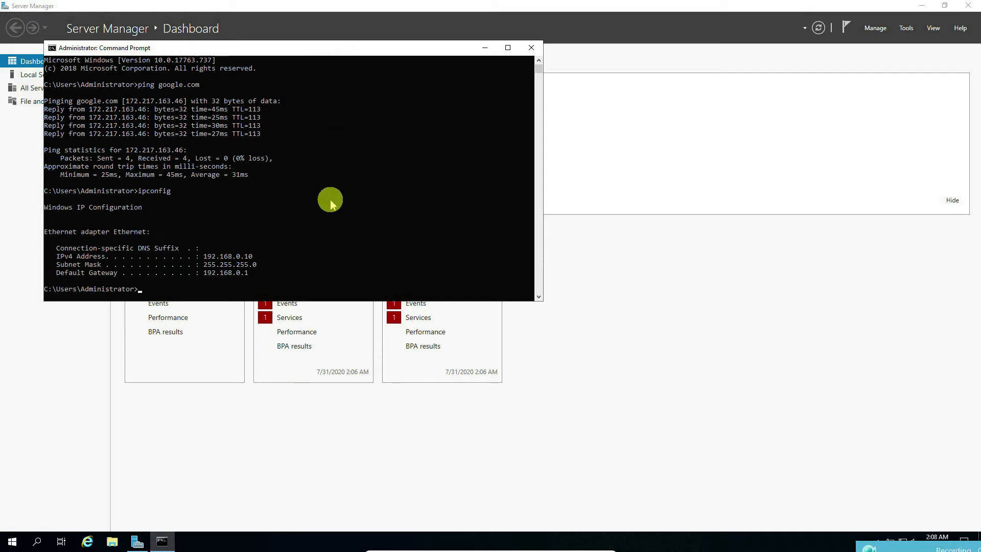
Step: Highlight the IPv4 address in the ipconfig output and close Command Prompt
{"action": "left_click_drag", "start_coordinate": [203, 256], "coordinate": [282, 262]}
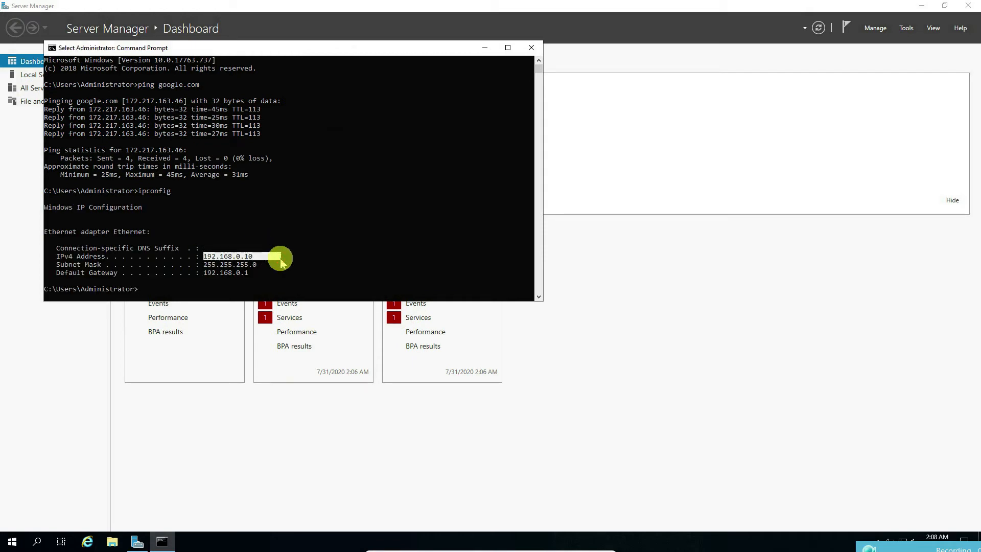
{"action": "left_click", "coordinate": [370, 248]}
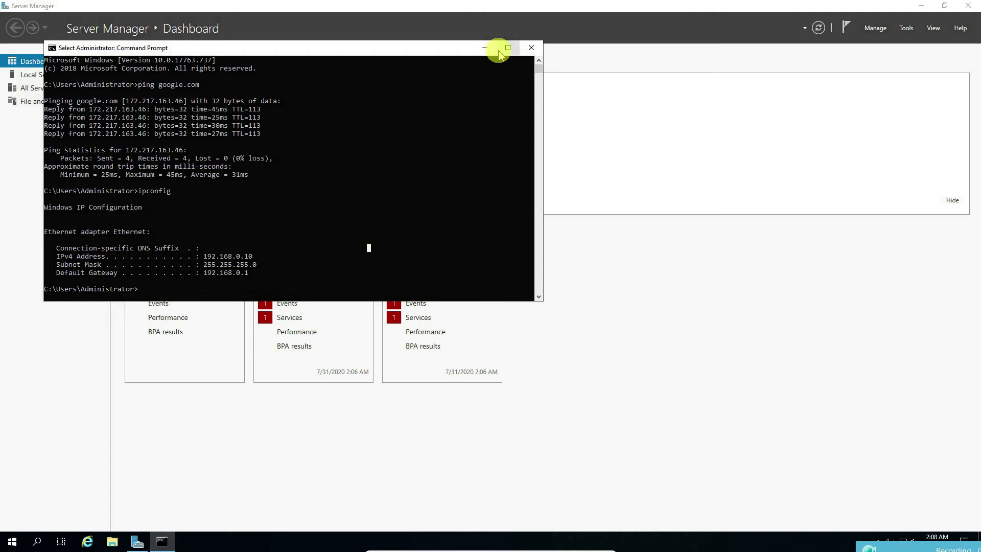
{"action": "left_click", "coordinate": [531, 48]}
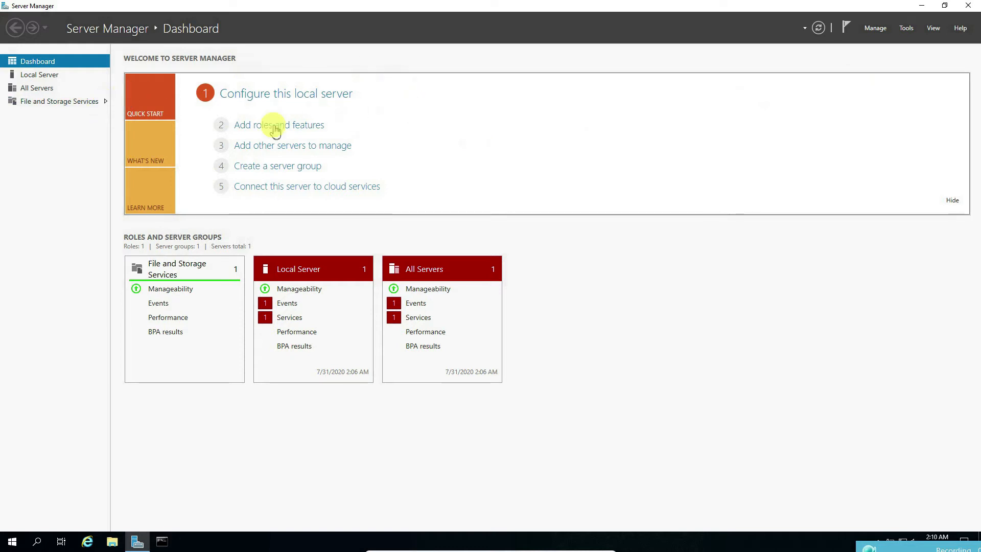
Step: Start the Add Roles and Features Wizard and choose a role-based or feature-based installation on server DC01 from the server pool
{"action": "left_click", "coordinate": [874, 28]}
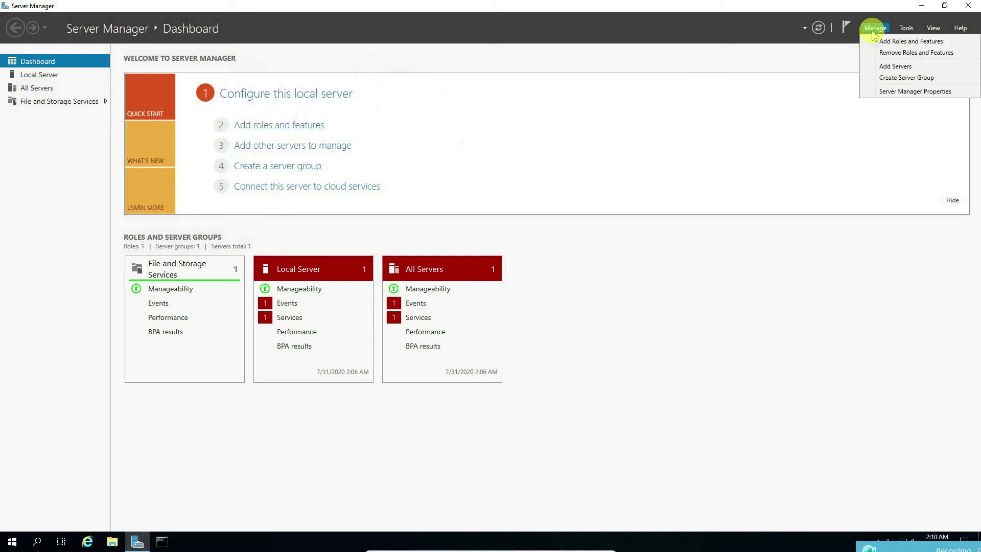
{"action": "left_click", "coordinate": [889, 44]}
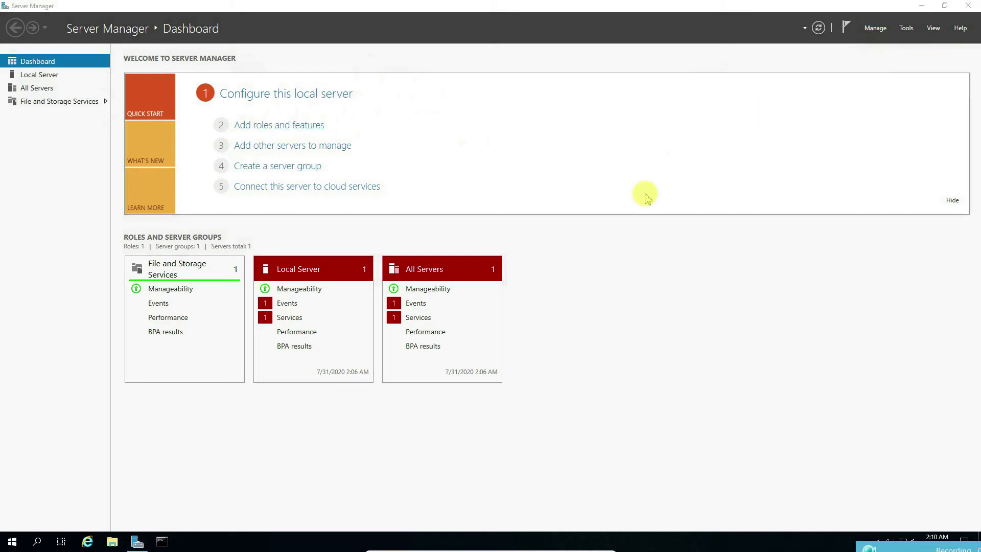
{"action": "left_click_drag", "start_coordinate": [336, 78], "coordinate": [506, 108]}
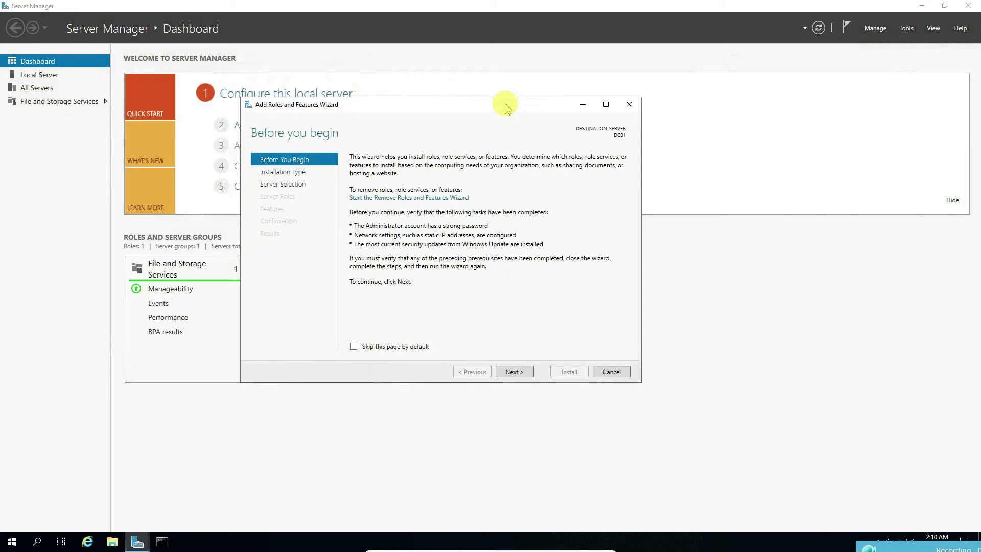
{"action": "left_click", "coordinate": [514, 371]}
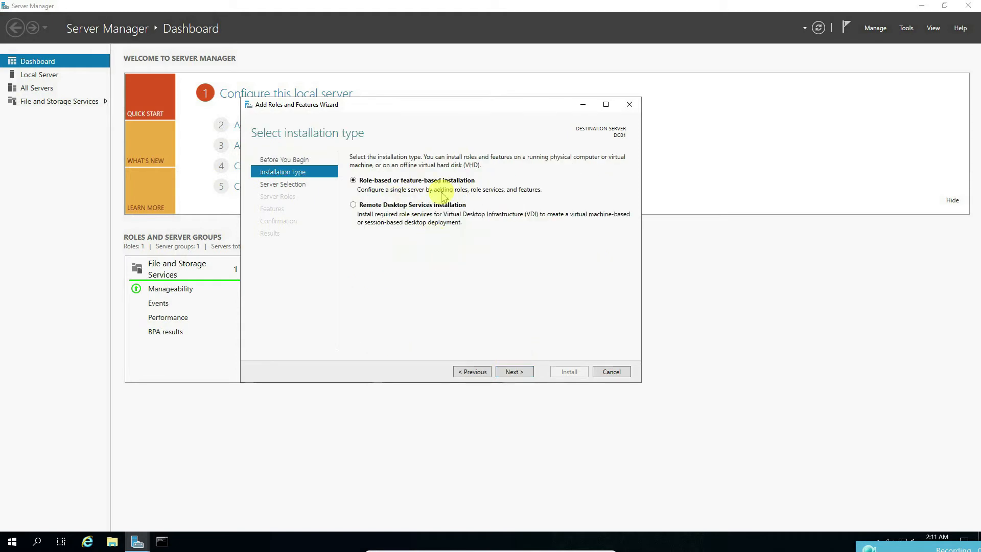
{"action": "left_click", "coordinate": [517, 373]}
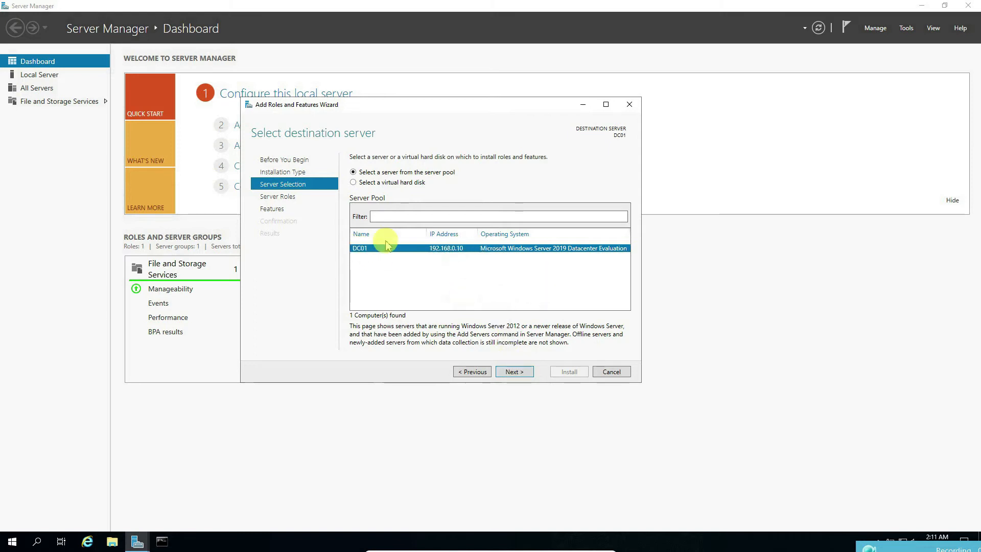
{"action": "left_click", "coordinate": [512, 371]}
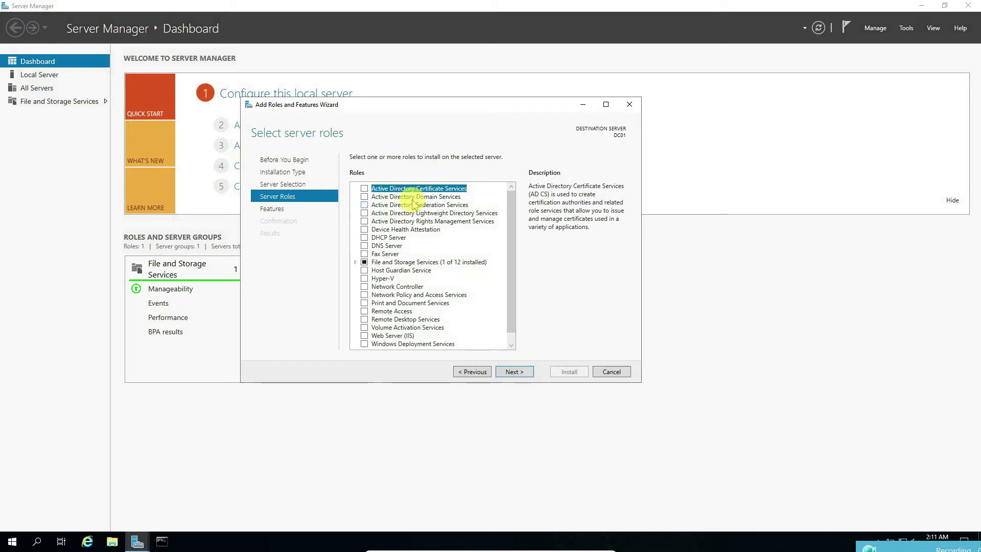
Step: Select the Active Directory Domain Services role and add its required features, including the management tools
{"action": "left_click", "coordinate": [373, 197]}
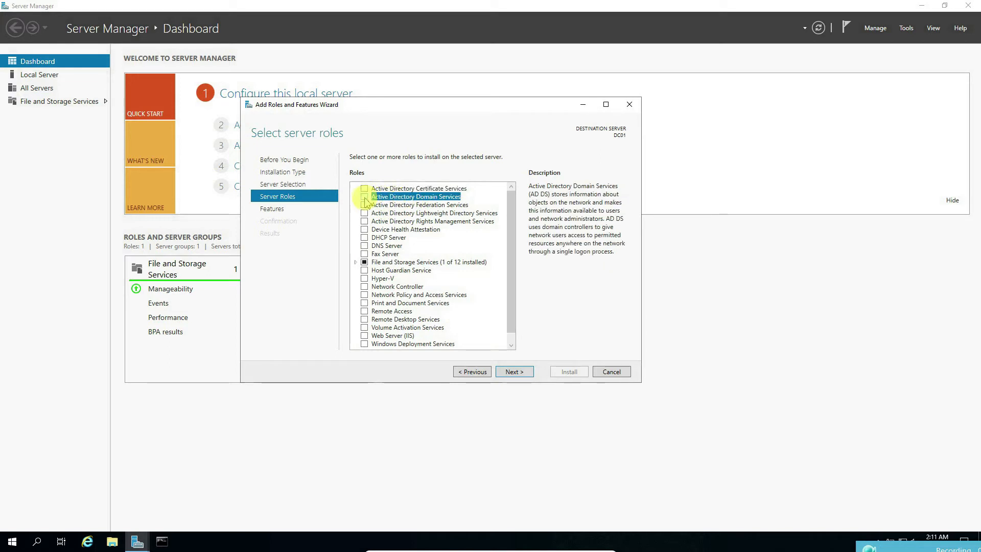
{"action": "left_click", "coordinate": [364, 197]}
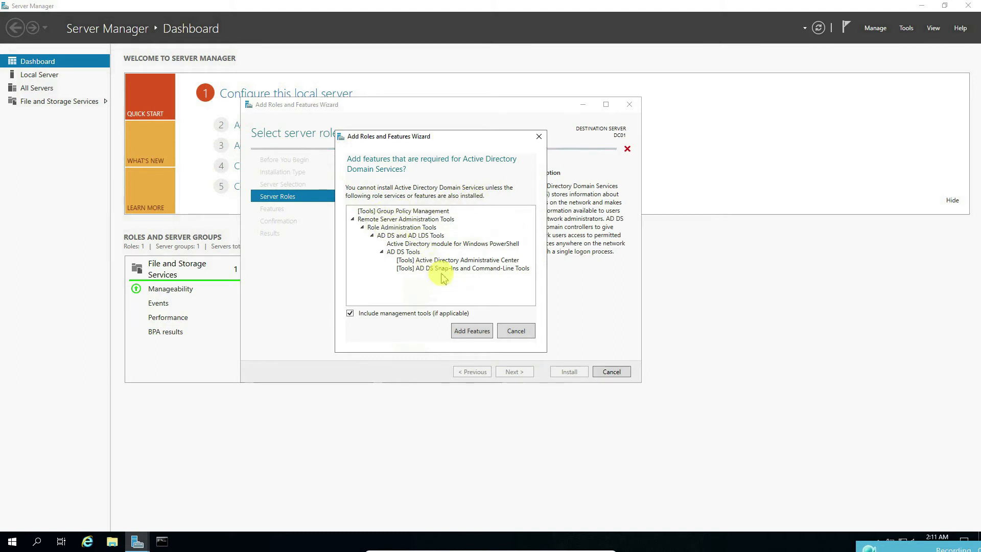
{"action": "left_click", "coordinate": [463, 329]}
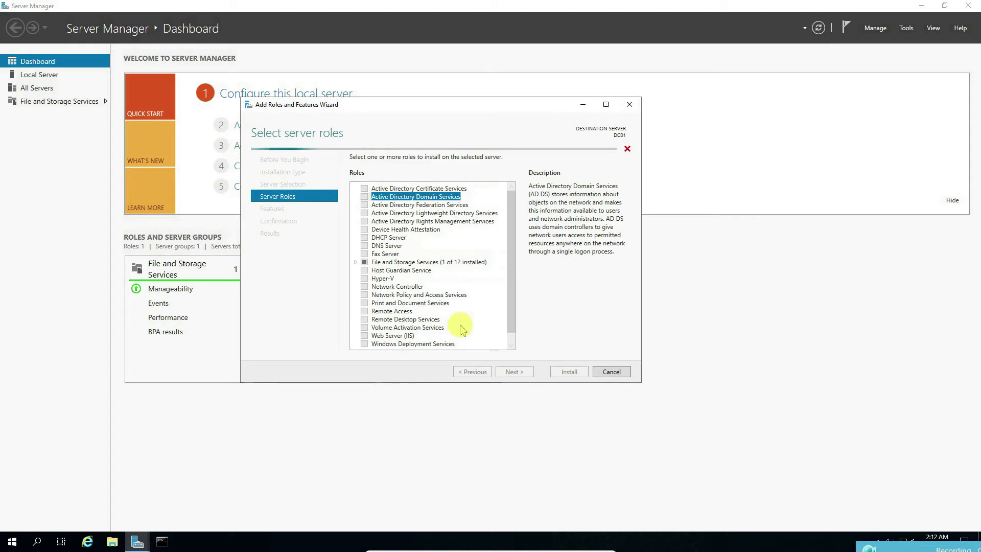
{"action": "left_click", "coordinate": [513, 372]}
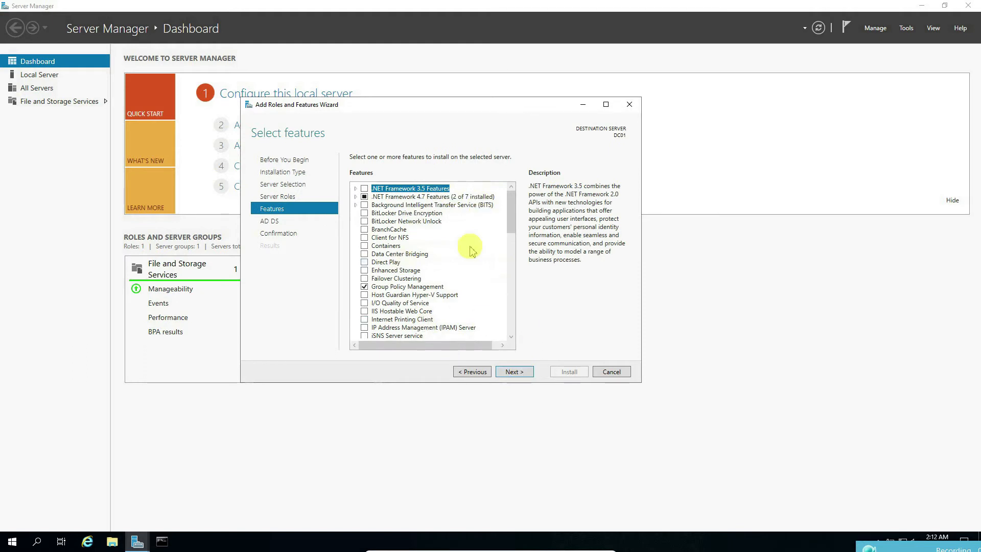
Step: Keep the default features, install the Active Directory Domain Services role, and close the wizard once installation completes
{"action": "left_click_drag", "start_coordinate": [515, 215], "coordinate": [511, 320]}
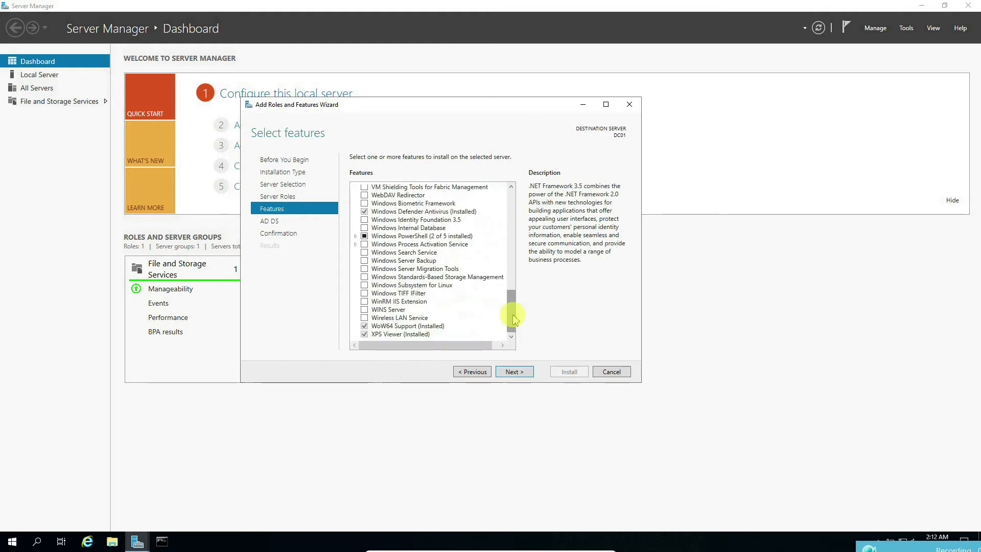
{"action": "left_click", "coordinate": [516, 372]}
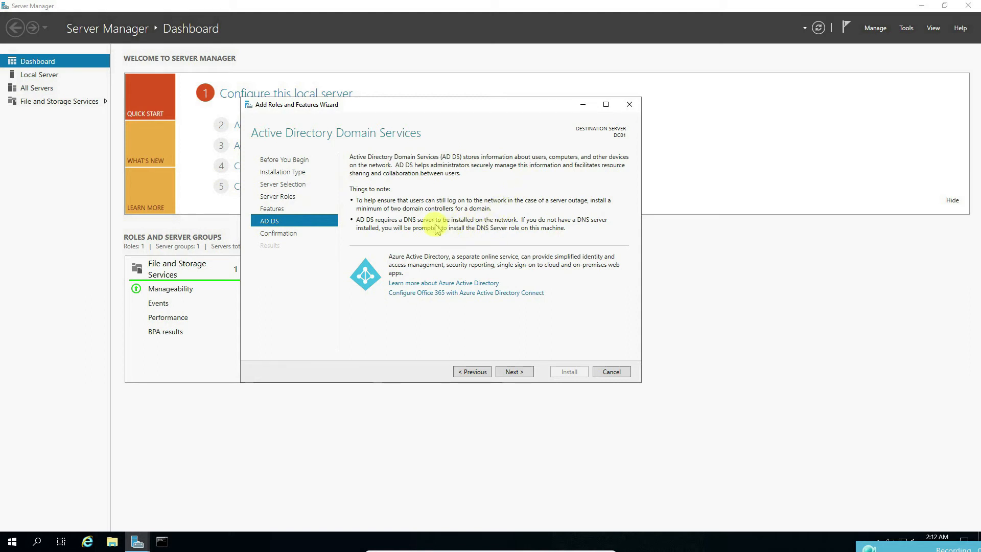
{"action": "left_click", "coordinate": [513, 372]}
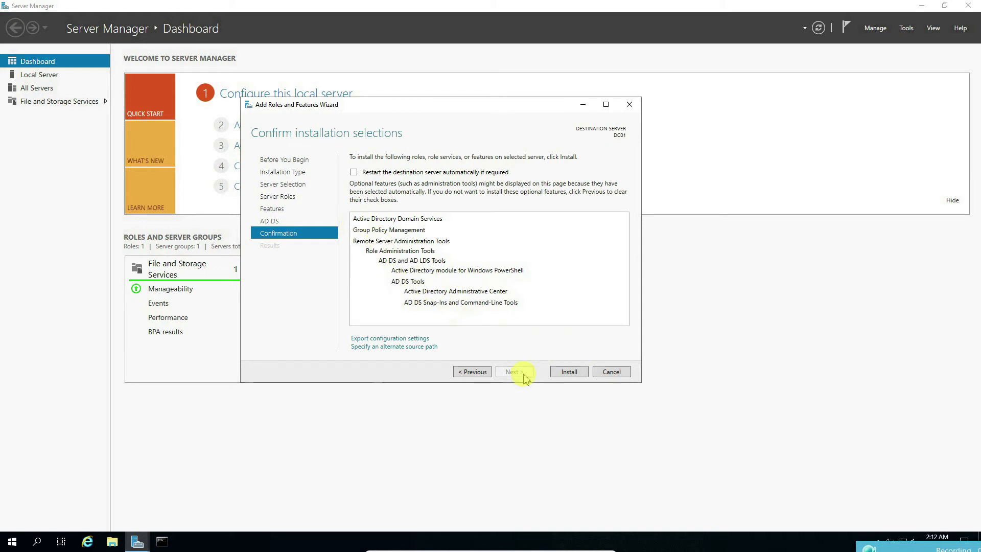
{"action": "left_click", "coordinate": [569, 372]}
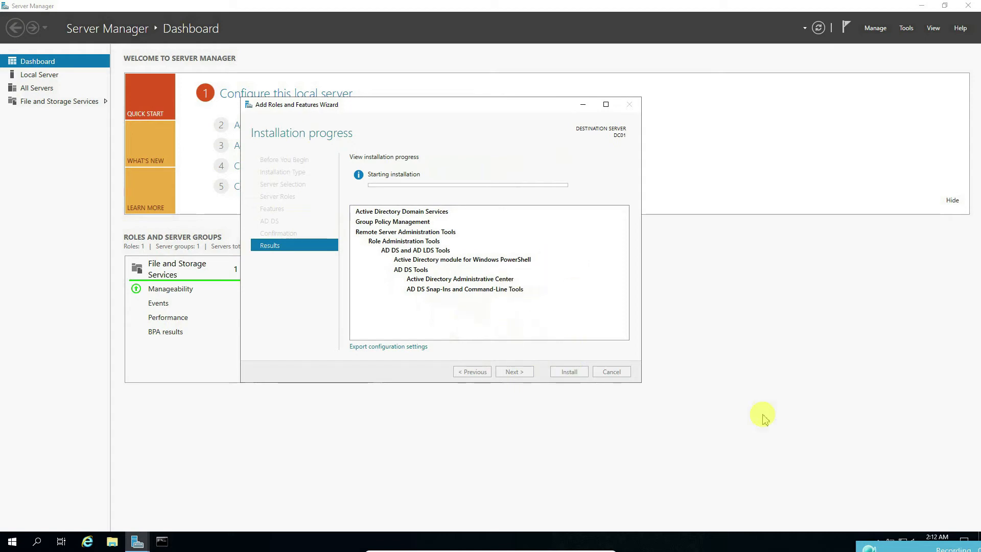
{"action": "mouse_move", "coordinate": [502, 546]}
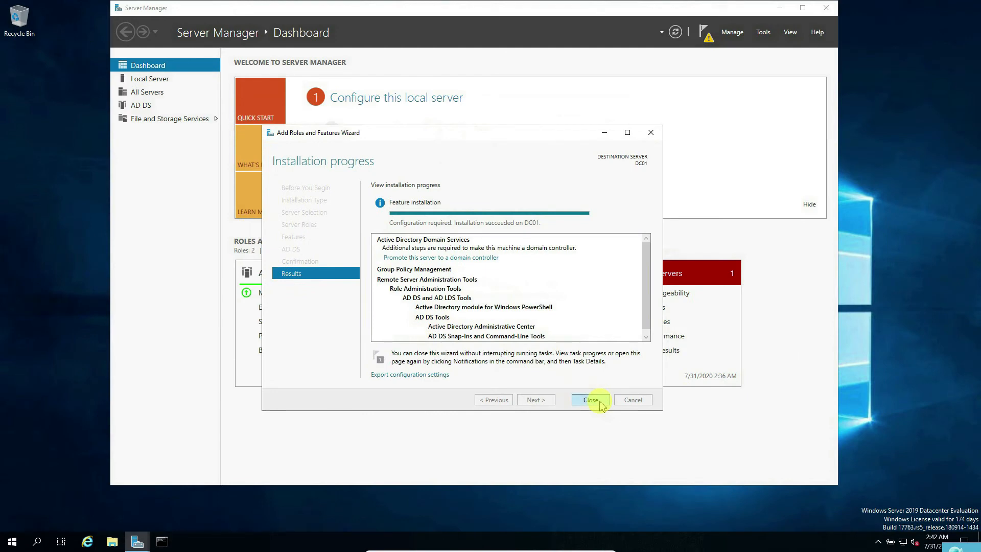
{"action": "left_click", "coordinate": [591, 400]}
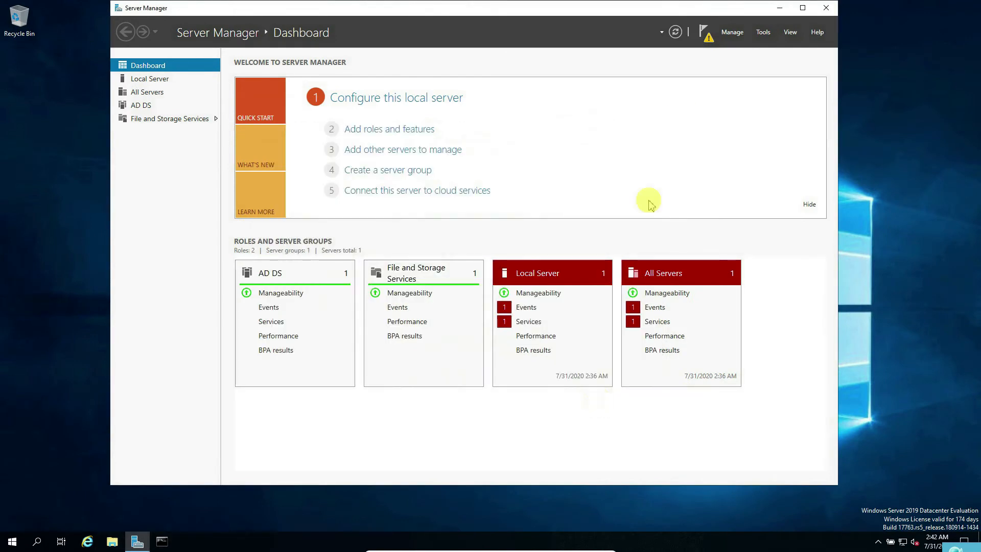
Step: Start promoting the server to a domain controller and move the configuration wizard clear of the screen corner
{"action": "left_click", "coordinate": [702, 35]}
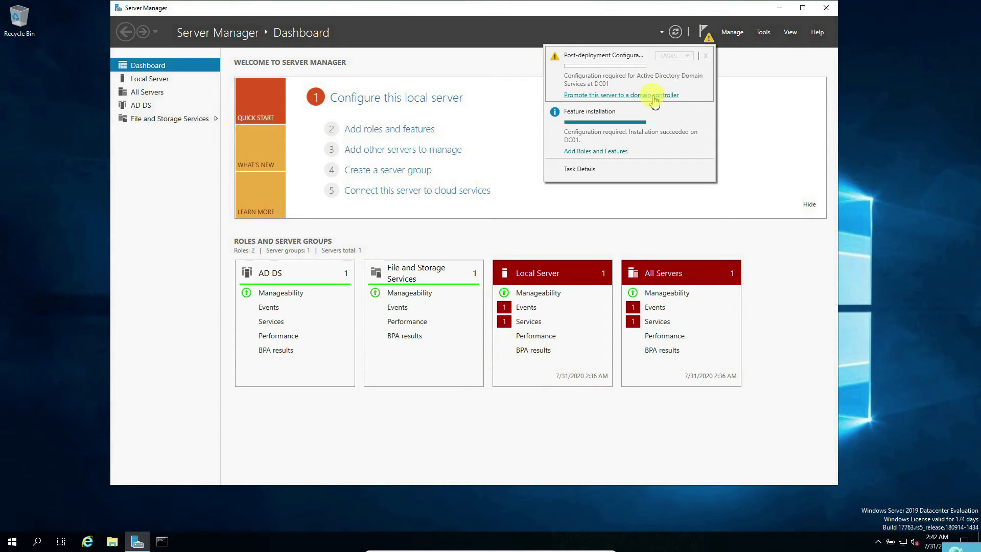
{"action": "left_click", "coordinate": [609, 95]}
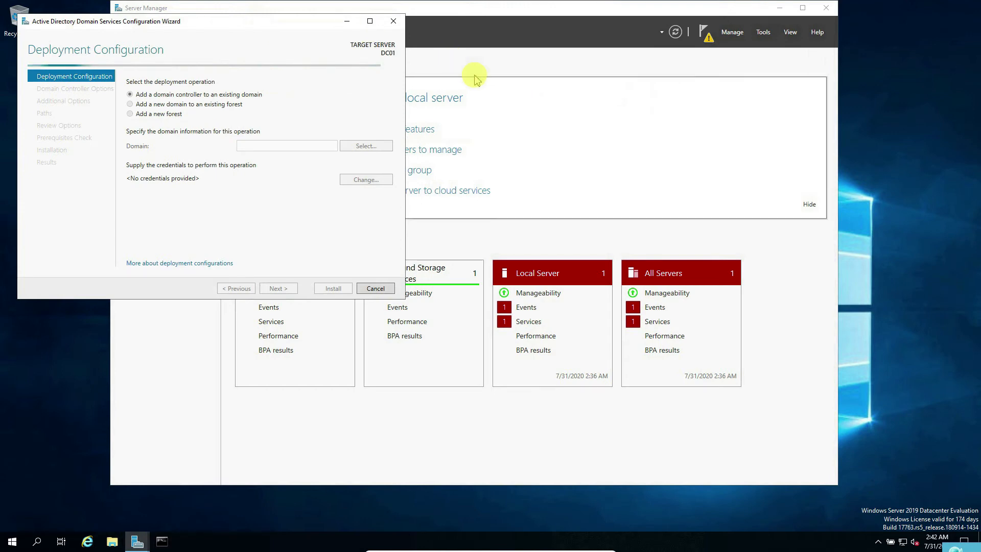
{"action": "left_click_drag", "start_coordinate": [191, 18], "coordinate": [500, 132]}
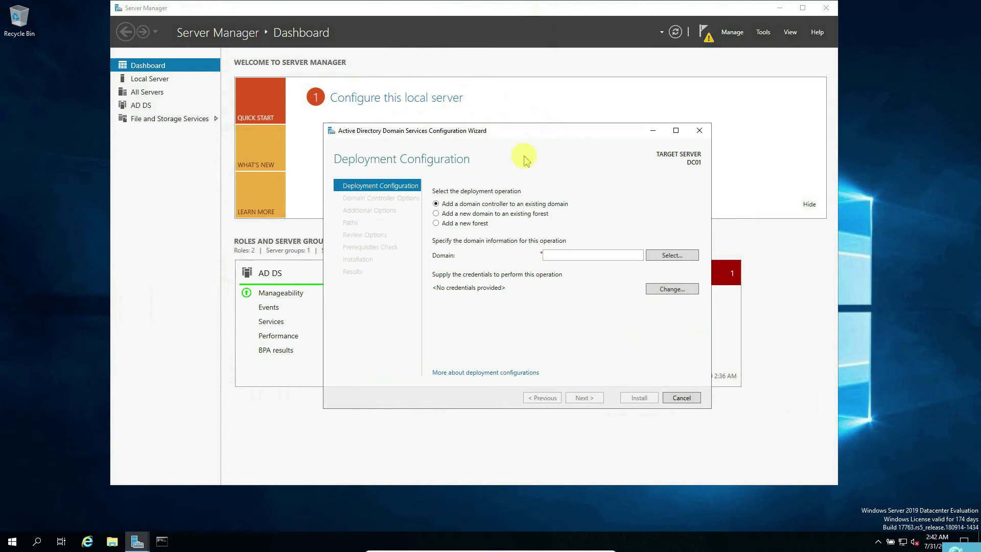
Step: Select the option to add a new domain to an existing forest and inspect the available domain types
{"action": "left_click", "coordinate": [512, 213]}
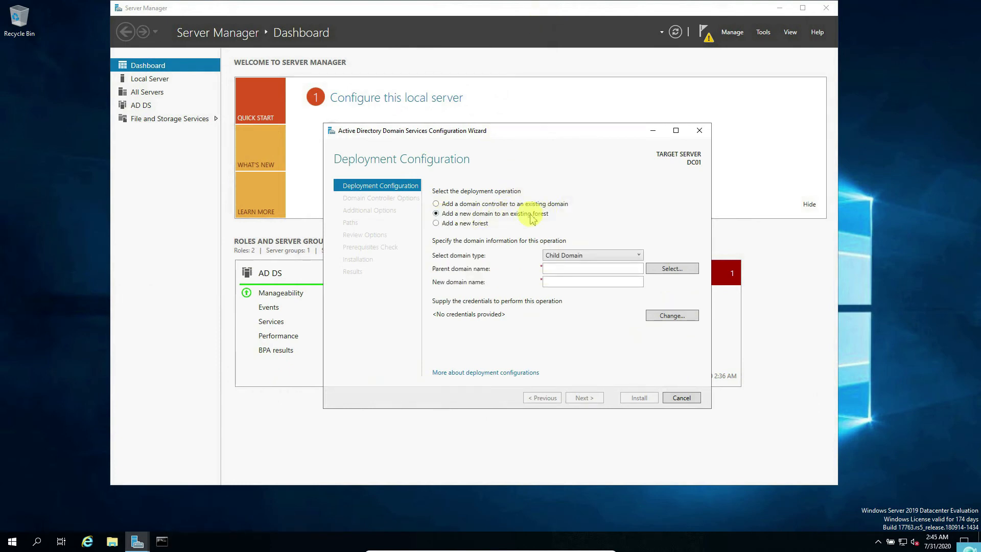
{"action": "left_click", "coordinate": [597, 254]}
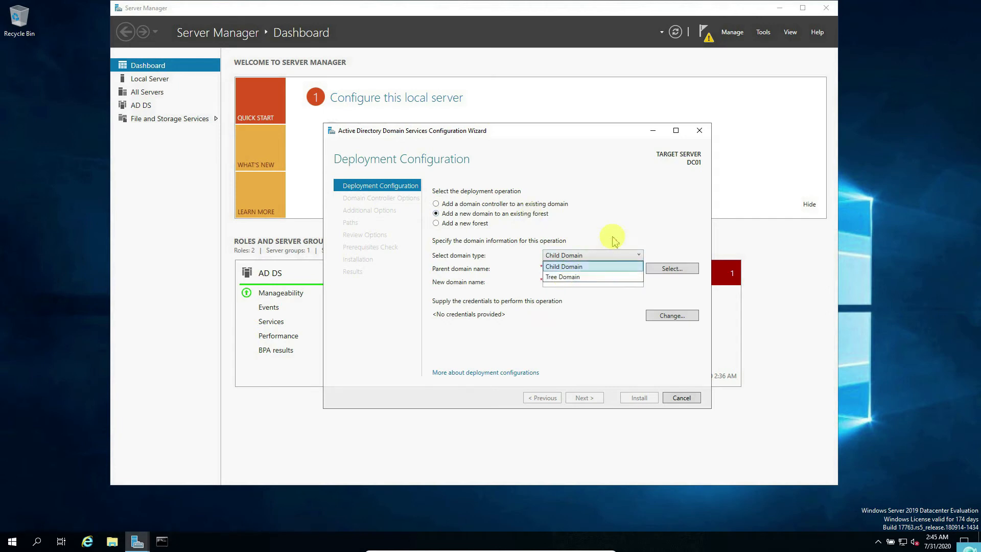
{"action": "left_click", "coordinate": [613, 238]}
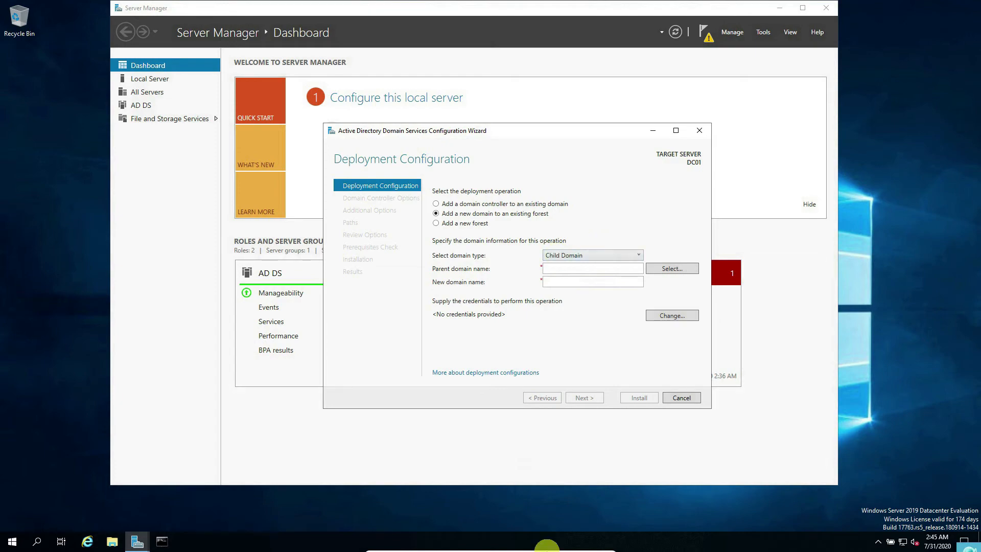
{"action": "mouse_move", "coordinate": [542, 546]}
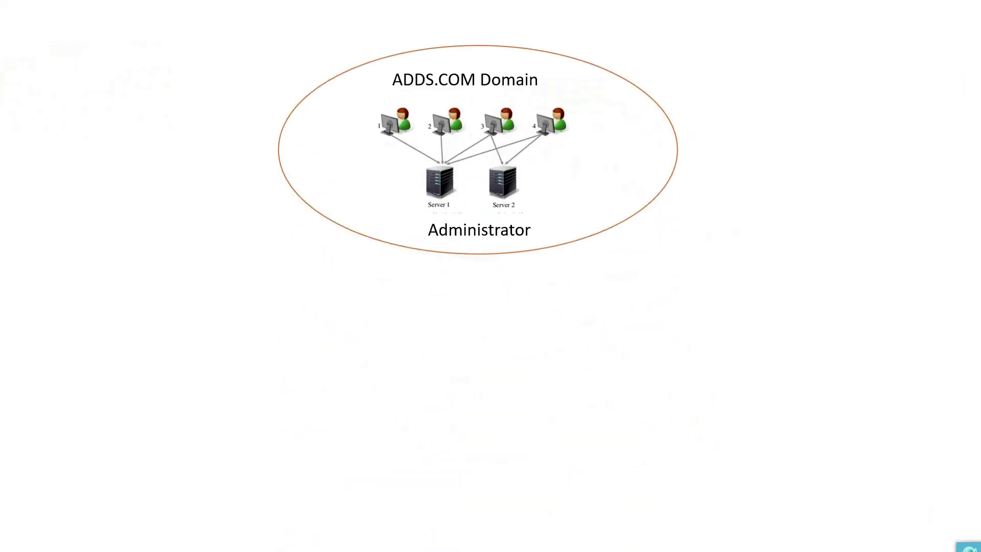
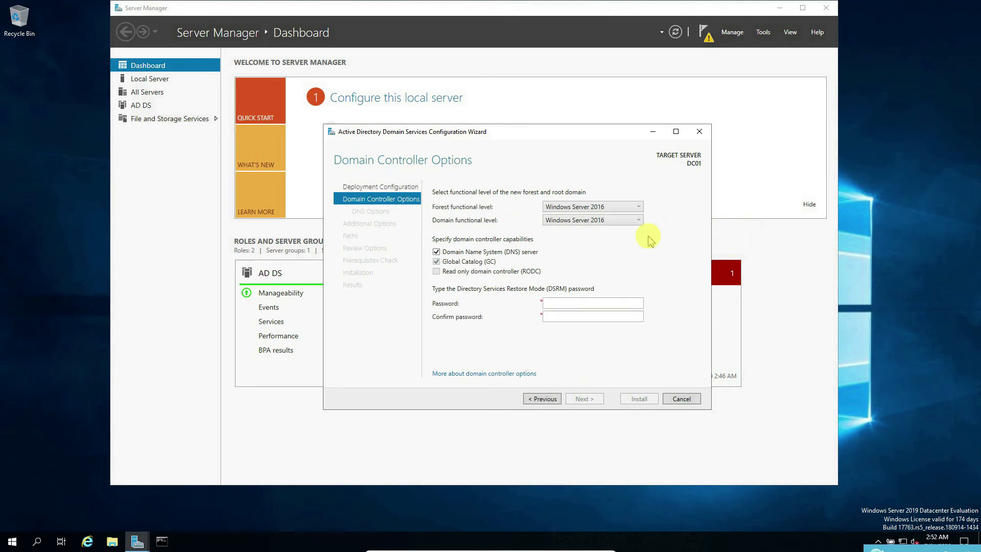
Step: Review the available forest functional levels and set the forest functional level to Windows Server 2016
{"action": "left_click", "coordinate": [627, 210]}
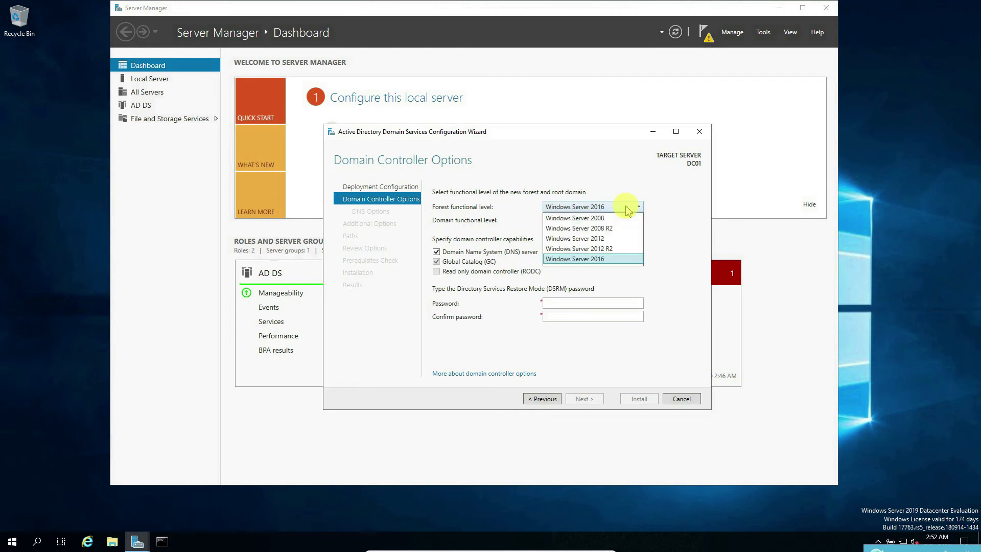
{"action": "left_click", "coordinate": [451, 209]}
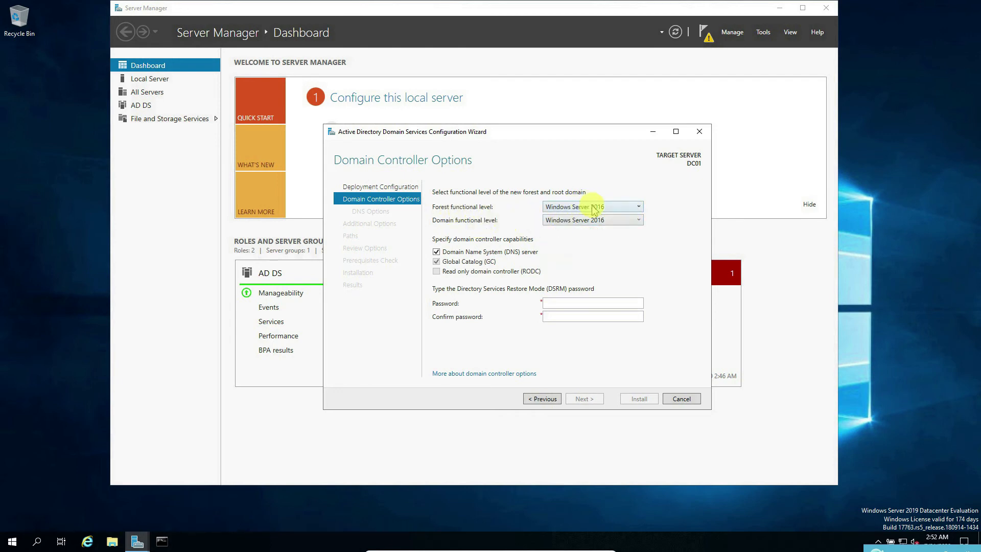
{"action": "left_click", "coordinate": [624, 209]}
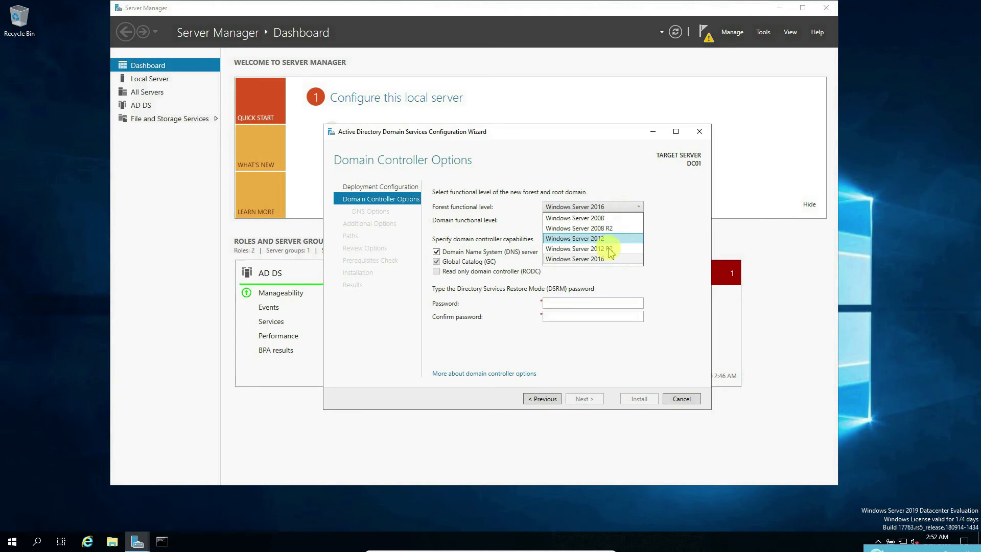
{"action": "left_click", "coordinate": [621, 231]}
{"action": "left_click", "coordinate": [610, 207]}
{"action": "left_click", "coordinate": [609, 260]}
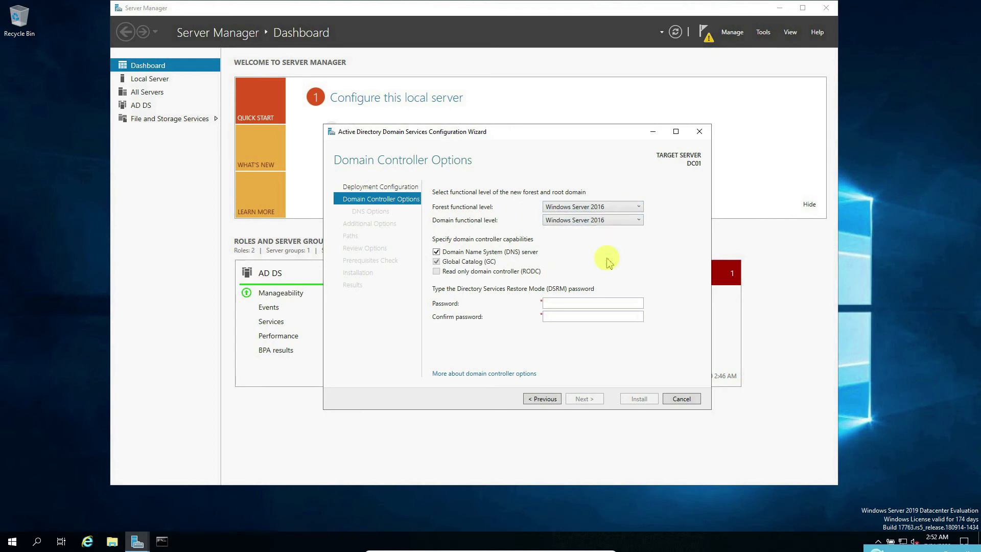
Step: Set the domain functional level to Windows Server 2016 and recheck the forest functional level options without changing them
{"action": "left_click", "coordinate": [564, 224]}
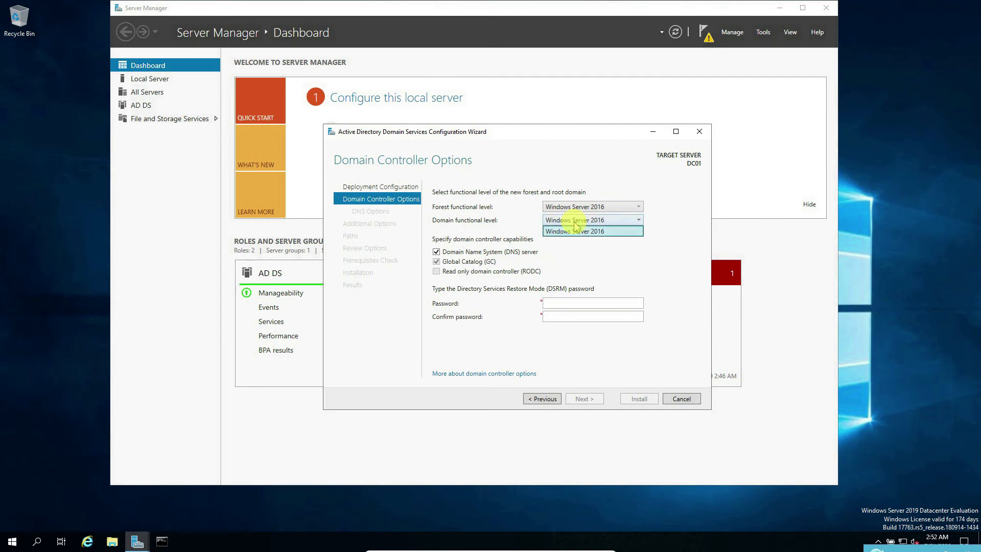
{"action": "left_click", "coordinate": [607, 233]}
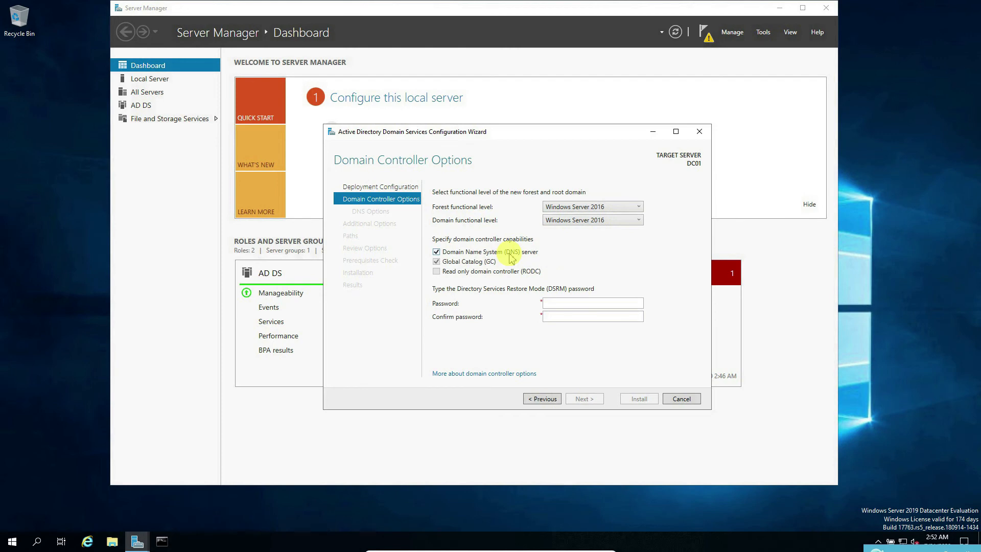
{"action": "left_click", "coordinate": [637, 208]}
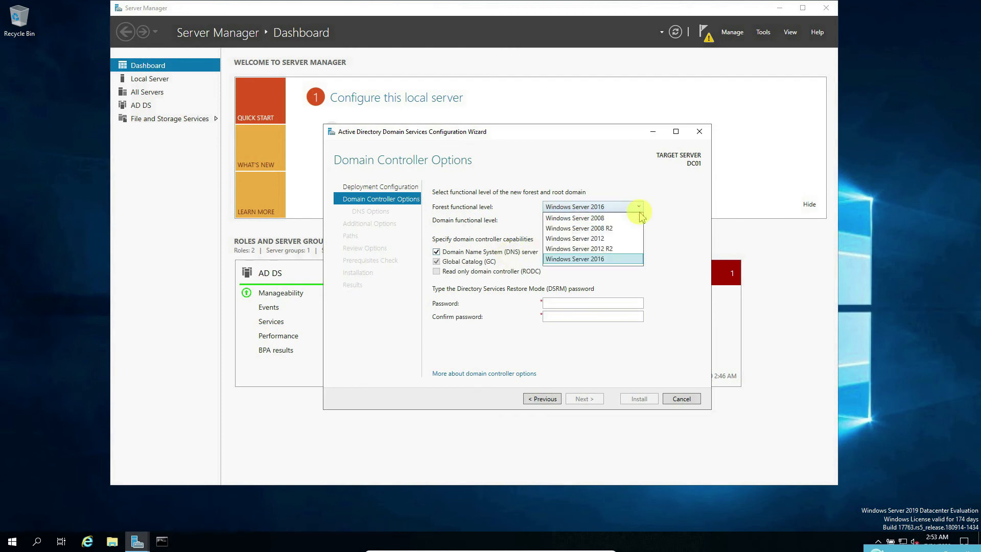
{"action": "left_click", "coordinate": [668, 246]}
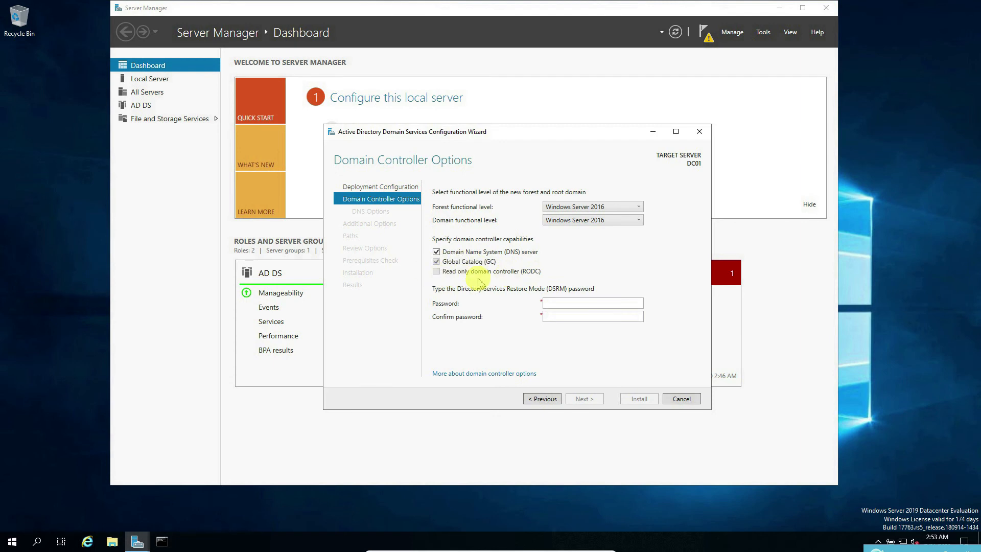
Step: Enter and confirm the Directory Services Restore Mode (DSRM) password for the domain controller
{"action": "left_click", "coordinate": [569, 305]}
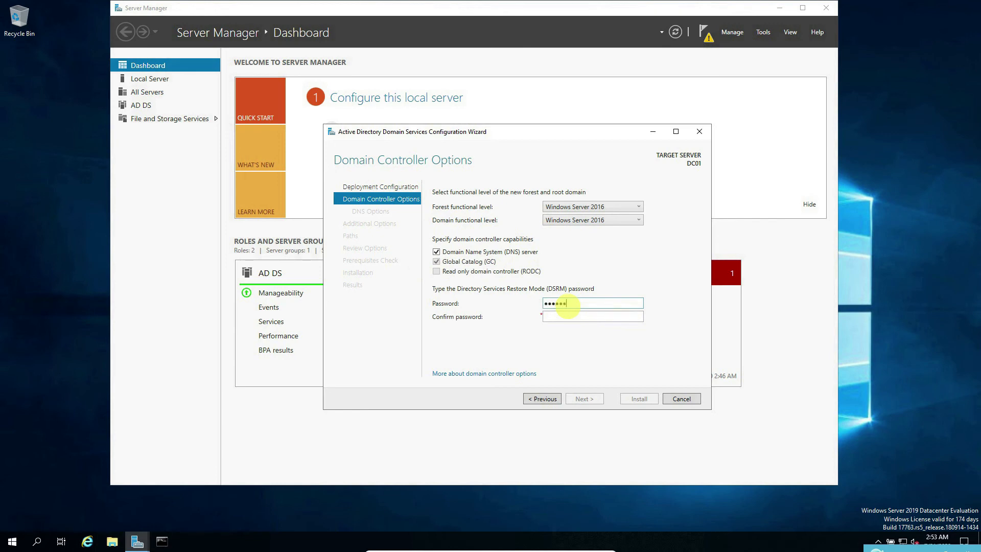
{"action": "key", "text": "Tab"}
{"action": "type", "text": "••••••••"}
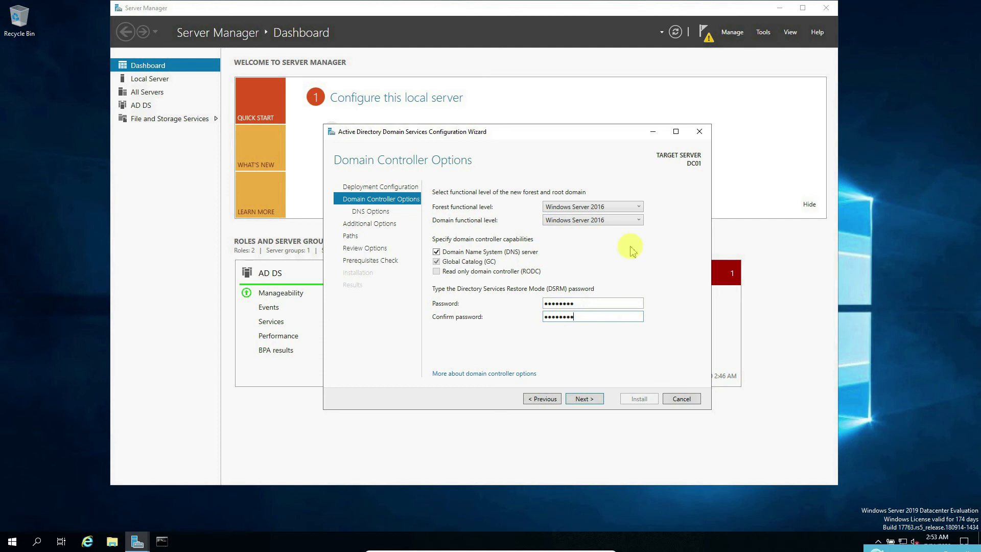
Step: Recheck the forest and domain functional level options, keep Windows Server 2016 for both, and continue to the DNS options
{"action": "left_click", "coordinate": [624, 220]}
{"action": "left_click", "coordinate": [633, 201]}
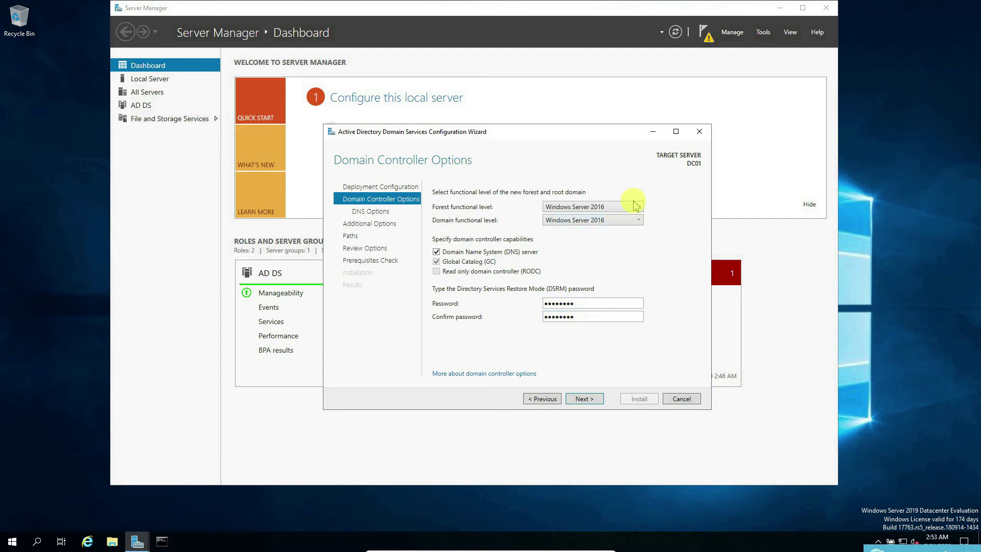
{"action": "left_click", "coordinate": [635, 208]}
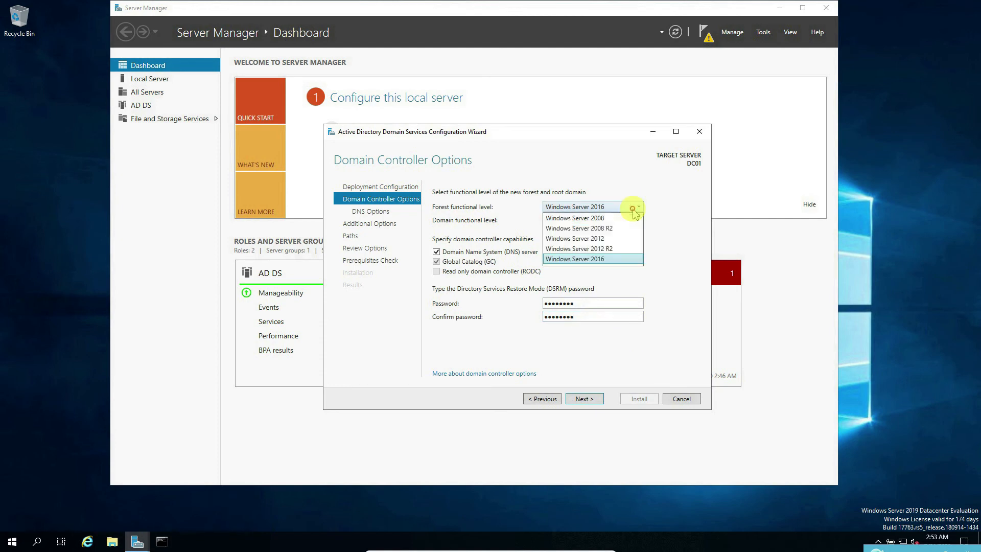
{"action": "left_click", "coordinate": [633, 208]}
{"action": "left_click", "coordinate": [609, 220]}
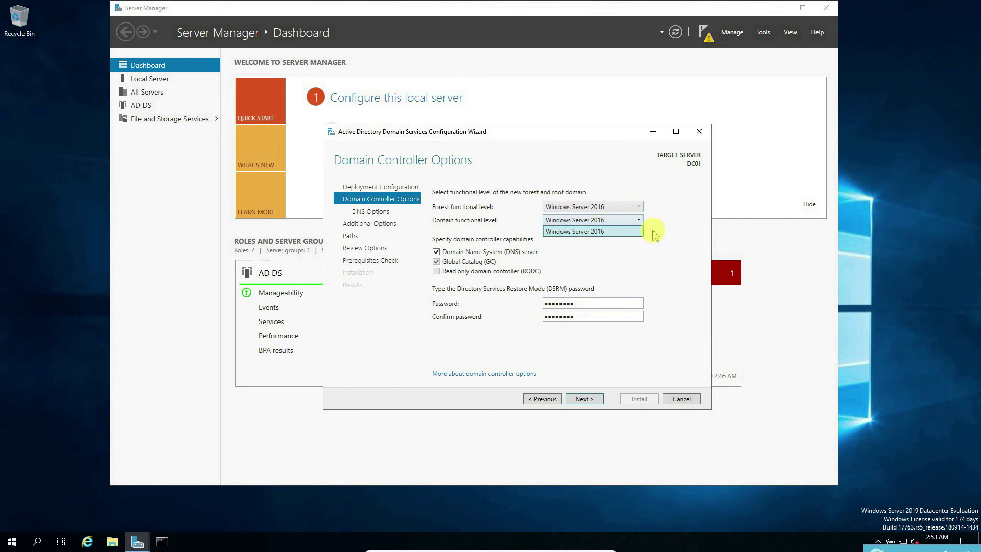
{"action": "left_click", "coordinate": [640, 259]}
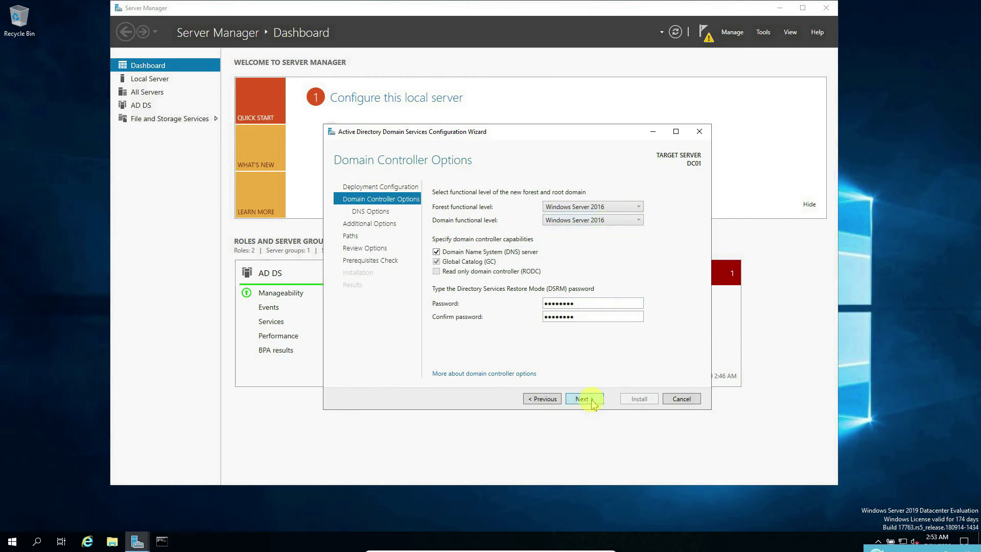
{"action": "left_click", "coordinate": [592, 401]}
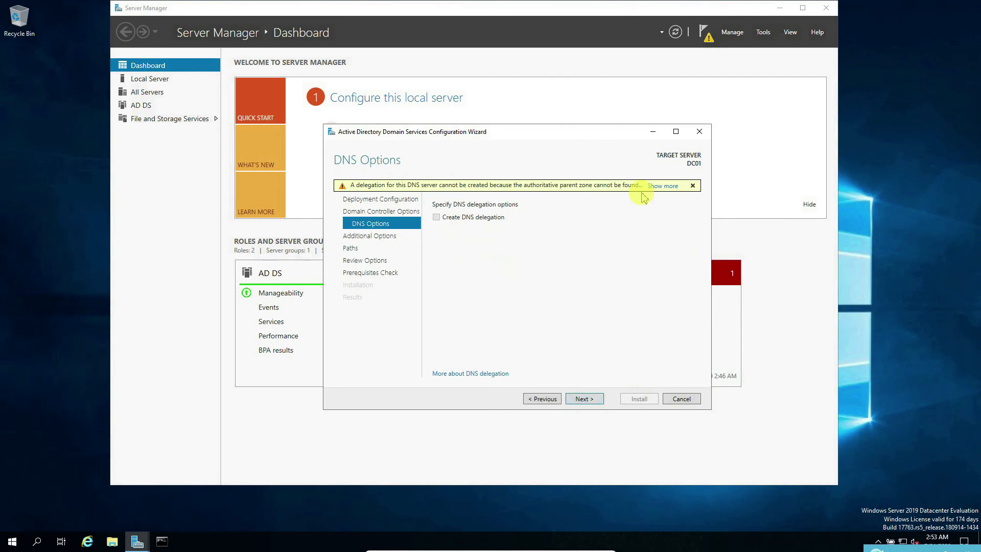
Step: Read the full DNS delegation warning, and continue with ADDS as the NetBIOS domain name
{"action": "left_click", "coordinate": [663, 186]}
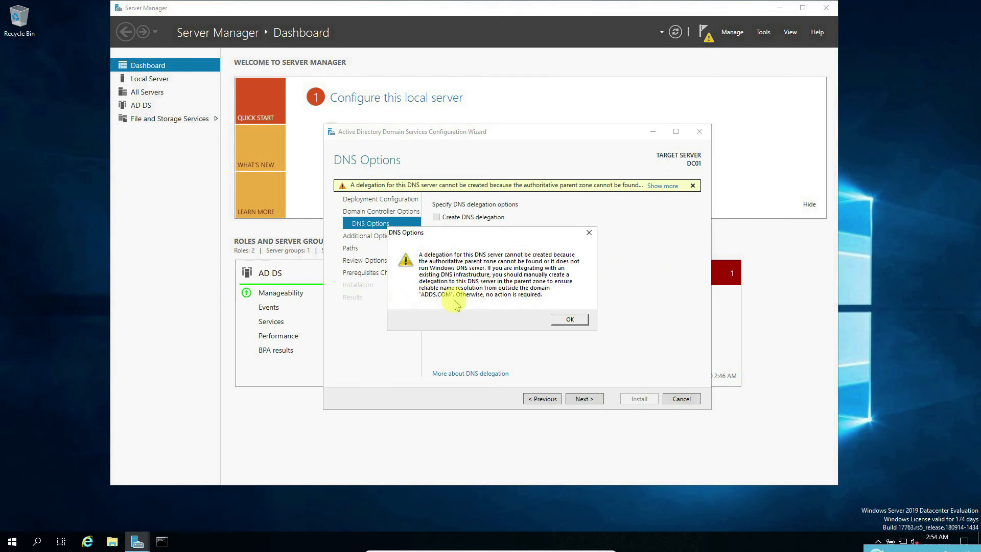
{"action": "left_click", "coordinate": [581, 319]}
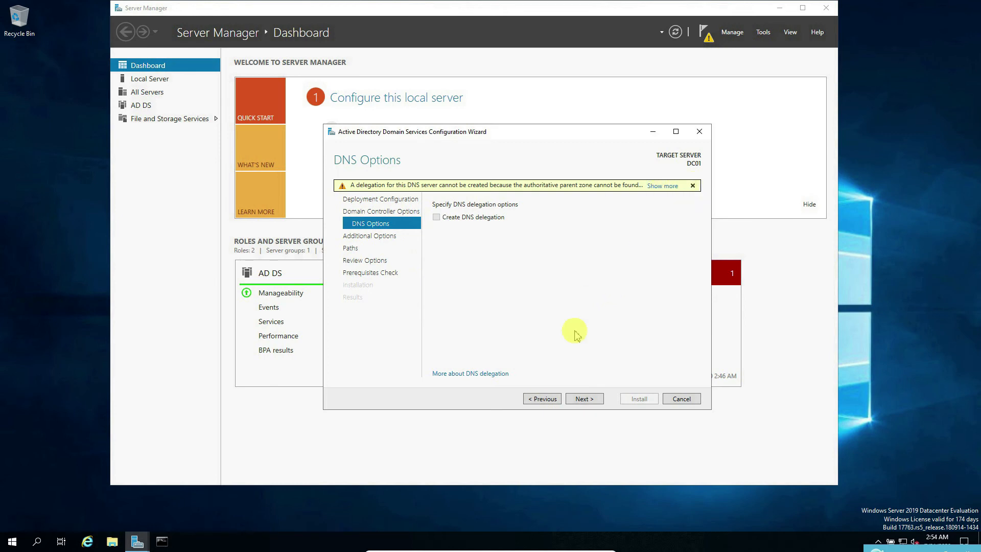
{"action": "left_click", "coordinate": [584, 398]}
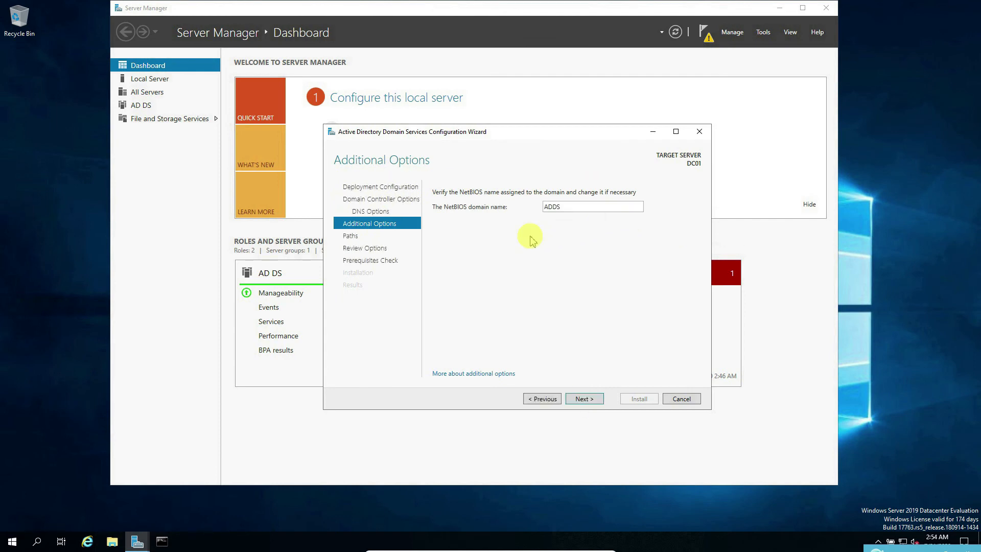
{"action": "double_click", "coordinate": [571, 206]}
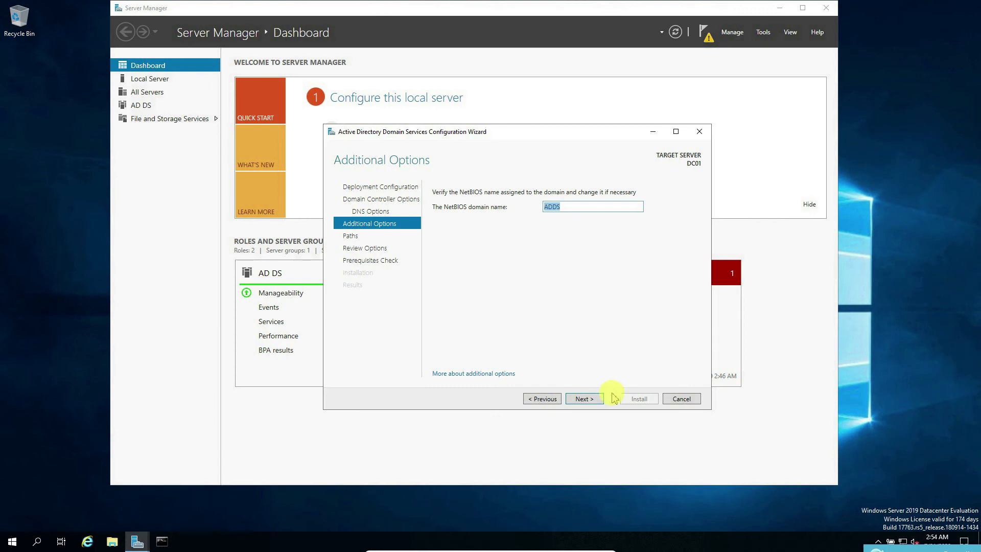
{"action": "left_click", "coordinate": [586, 404]}
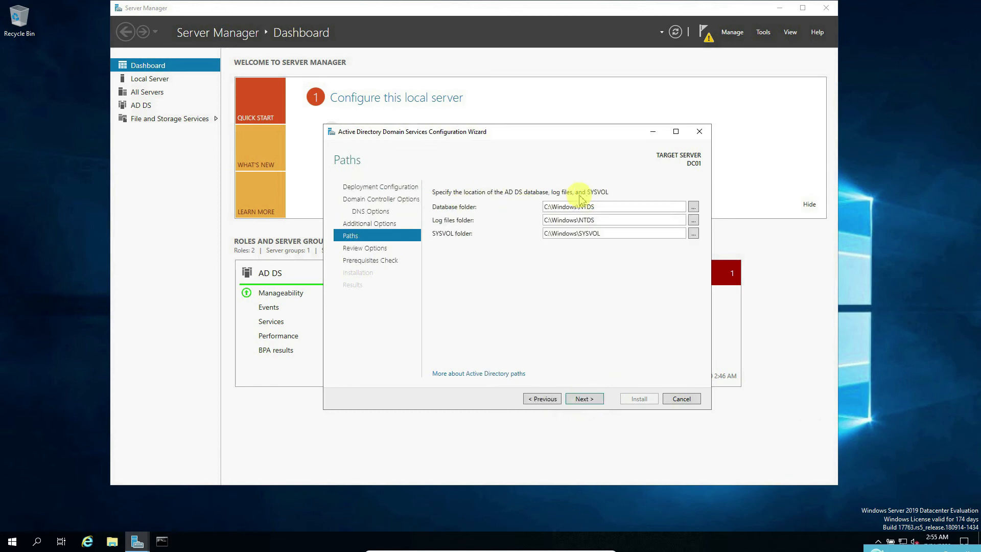
Step: Inspect the AD DS folder locations and accept C:\Windows\NTDS for the database and logs and C:\Windows\SYSVOL for SYSVOL
{"action": "double_click", "coordinate": [616, 206]}
{"action": "left_click_drag", "start_coordinate": [605, 220], "coordinate": [532, 219]}
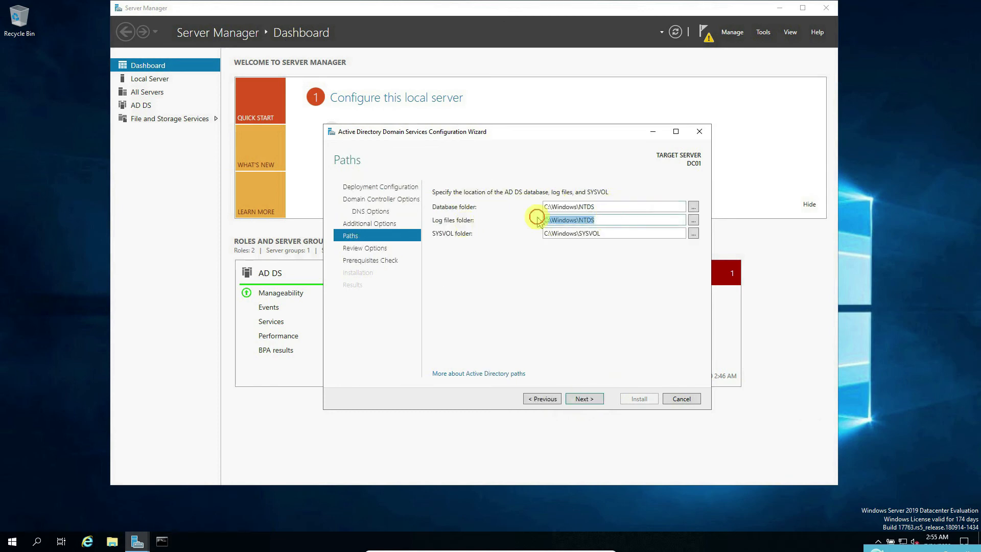
{"action": "double_click", "coordinate": [624, 234]}
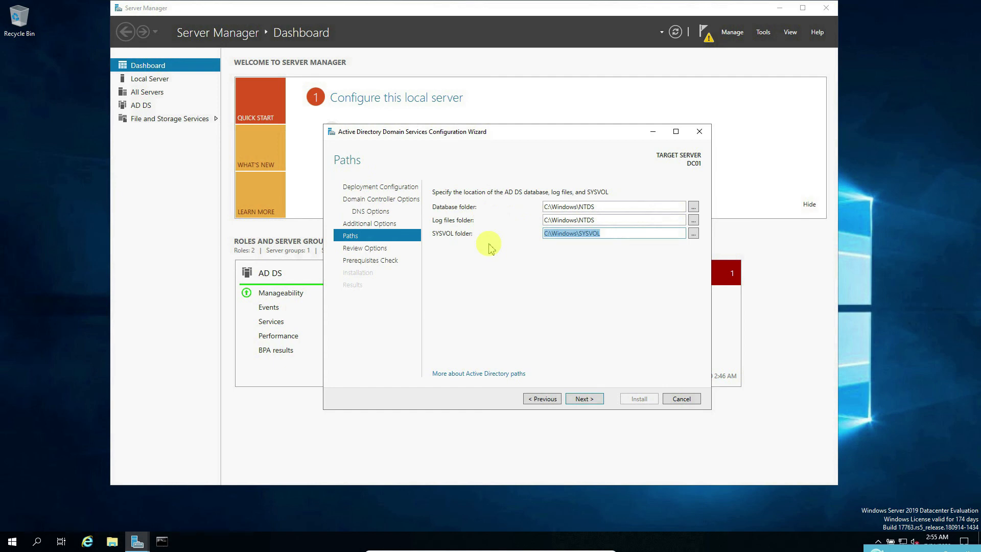
{"action": "left_click", "coordinate": [697, 209]}
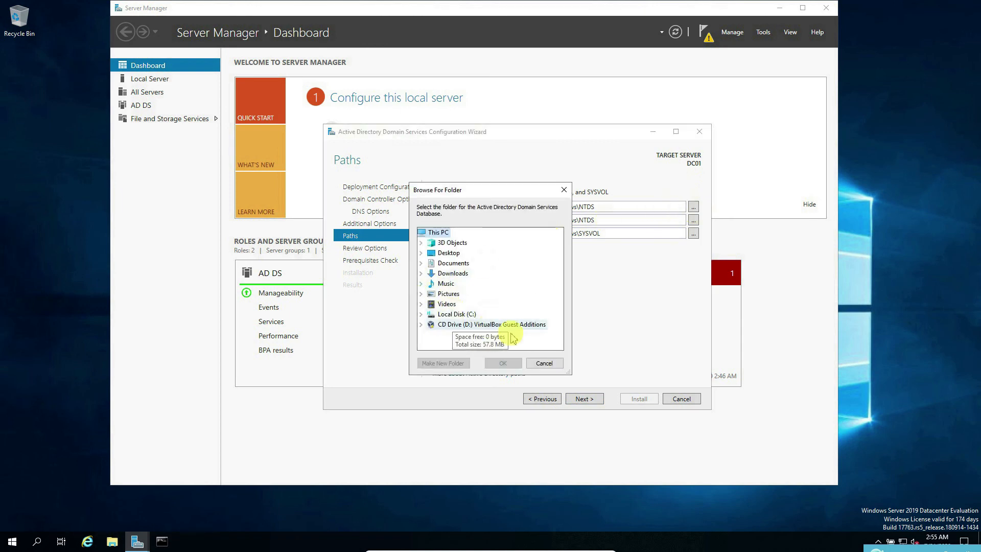
{"action": "left_click", "coordinate": [544, 363]}
{"action": "left_click", "coordinate": [648, 211]}
{"action": "left_click", "coordinate": [641, 233]}
{"action": "left_click", "coordinate": [587, 402]}
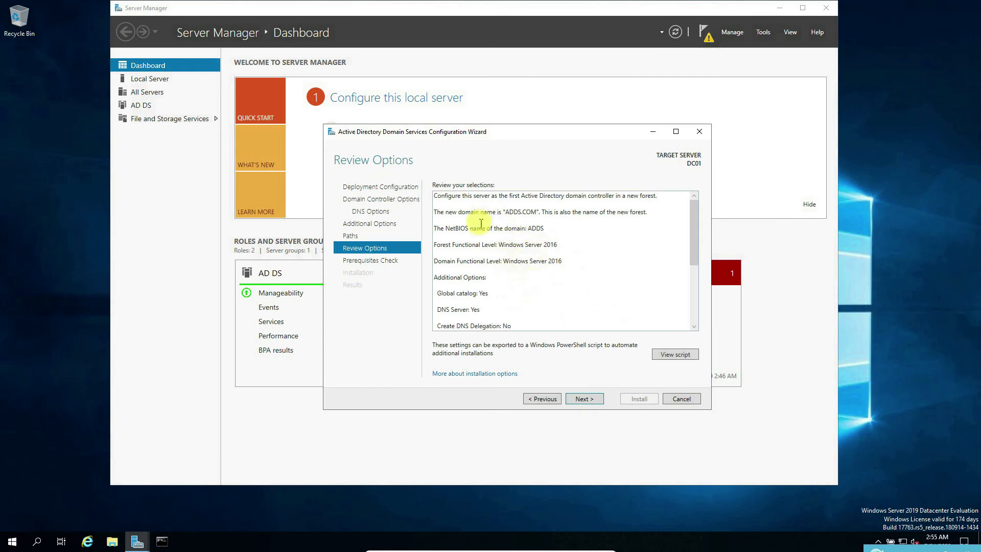
Step: Review the selected deployment options and their PowerShell script, and proceed to the prerequisites check
{"action": "left_click_drag", "start_coordinate": [691, 247], "coordinate": [705, 291]}
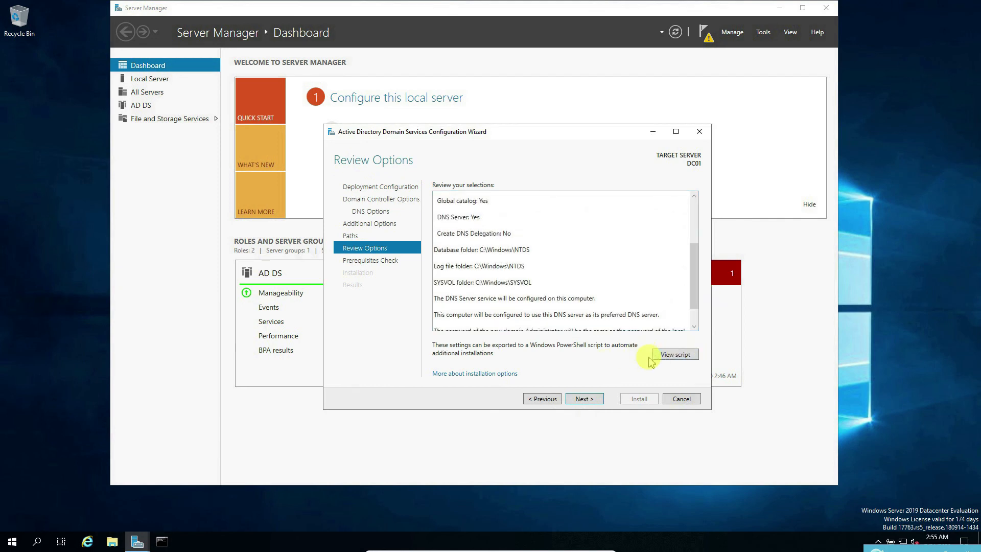
{"action": "left_click", "coordinate": [676, 355]}
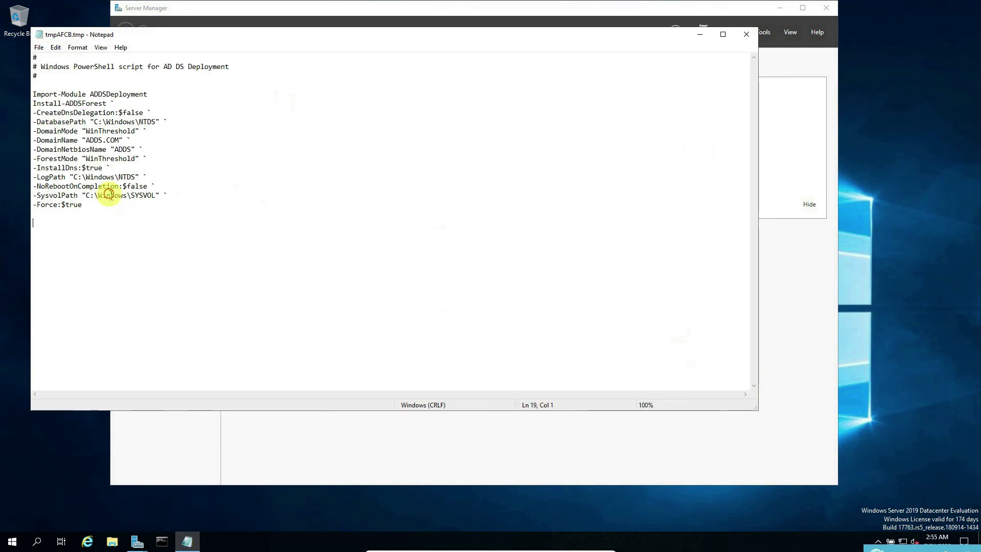
{"action": "key", "text": "ctrl+a"}
{"action": "left_click", "coordinate": [129, 142]}
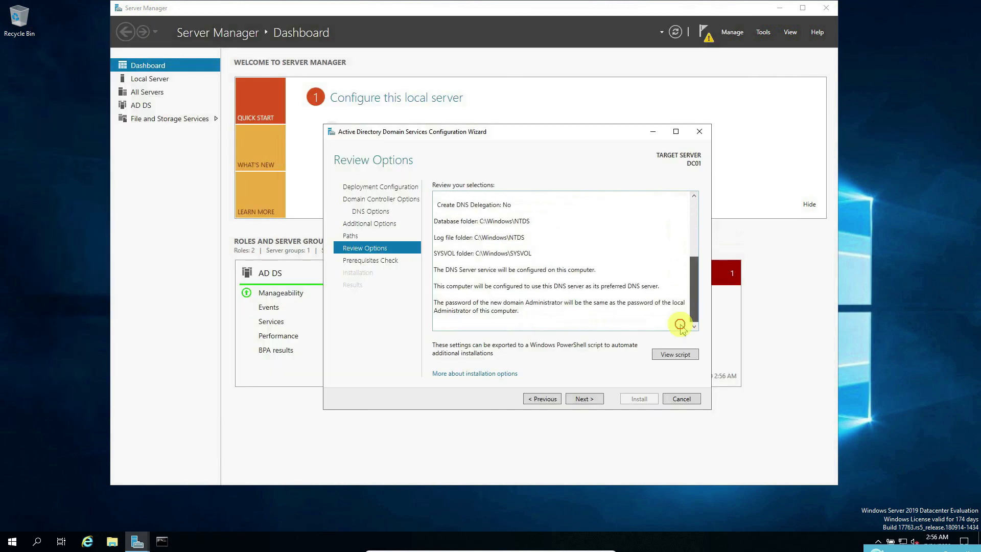
{"action": "left_click", "coordinate": [581, 399]}
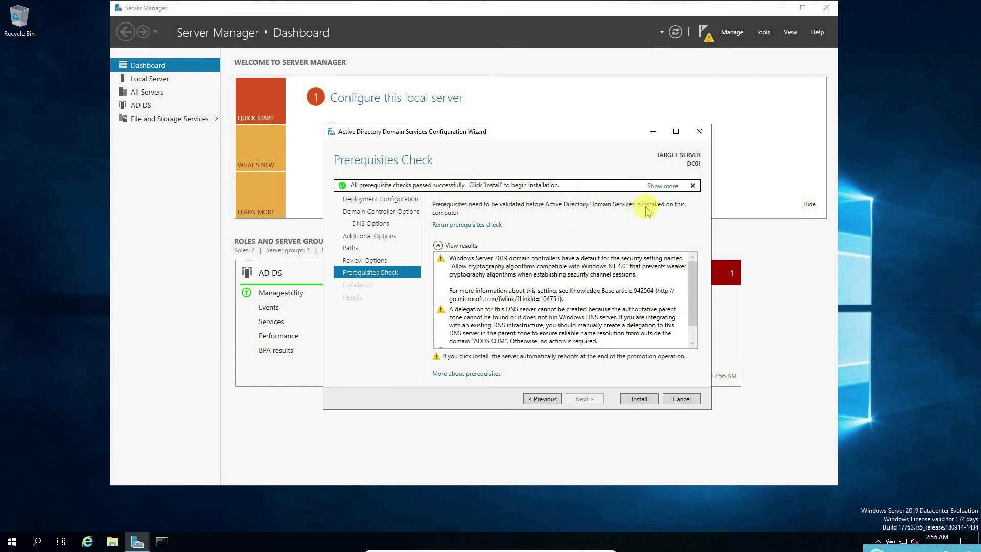
Step: Read through the prerequisites check results and warnings, and start the domain controller installation
{"action": "left_click", "coordinate": [666, 186]}
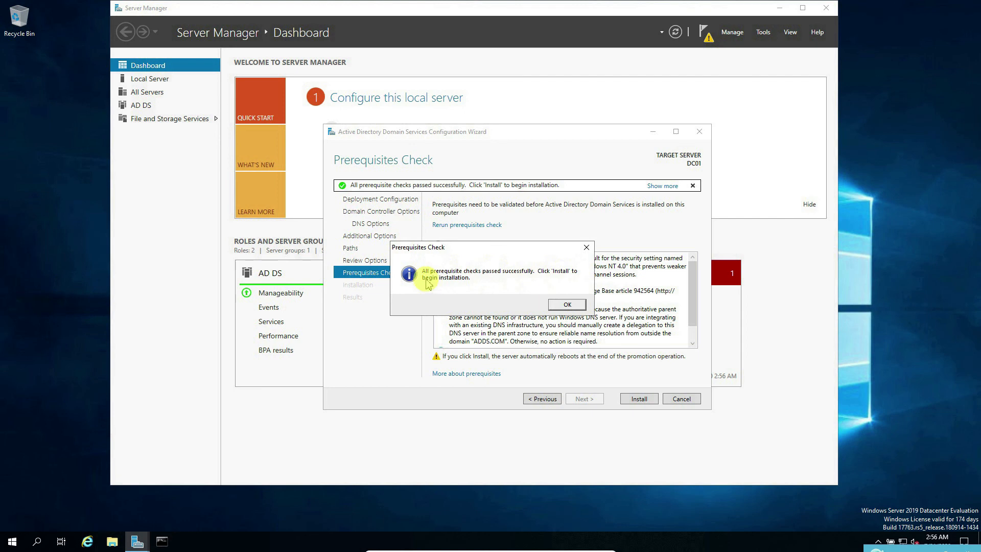
{"action": "left_click", "coordinate": [567, 304]}
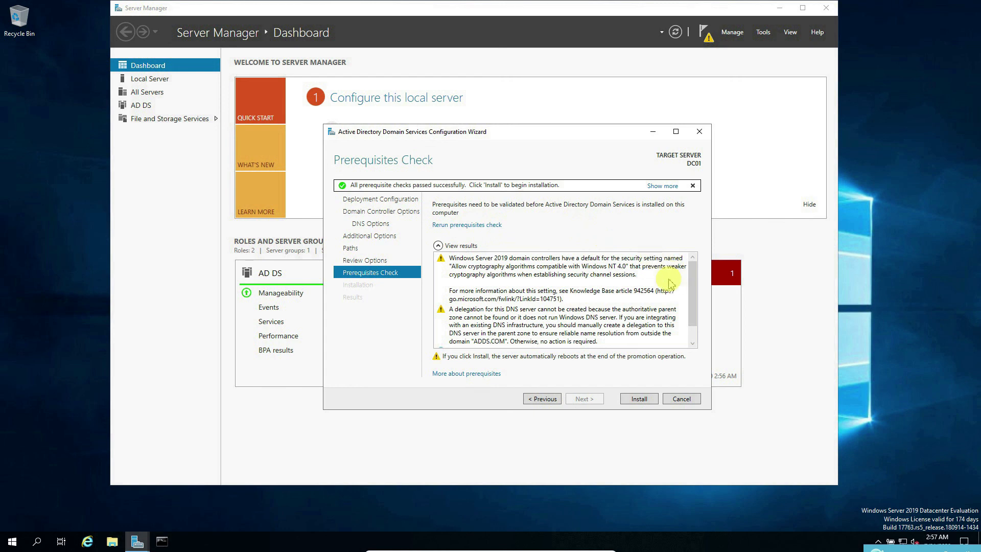
{"action": "left_click", "coordinate": [598, 275]}
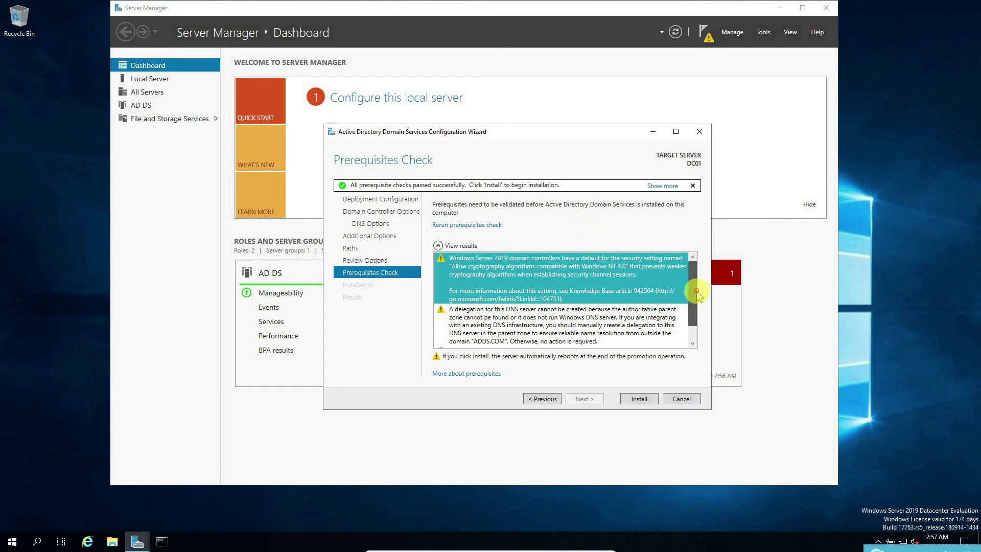
{"action": "left_click_drag", "start_coordinate": [692, 291], "coordinate": [697, 271]}
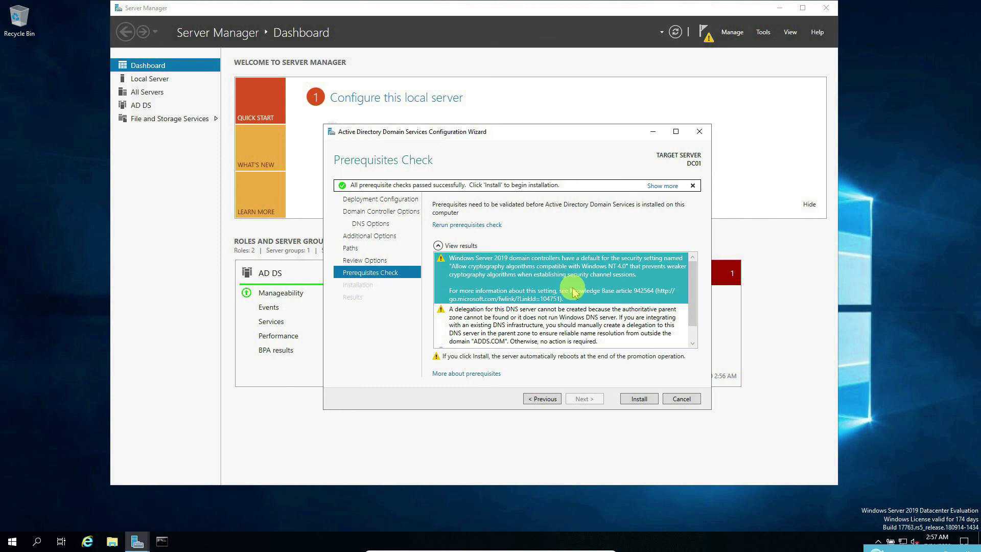
{"action": "left_click", "coordinate": [493, 332]}
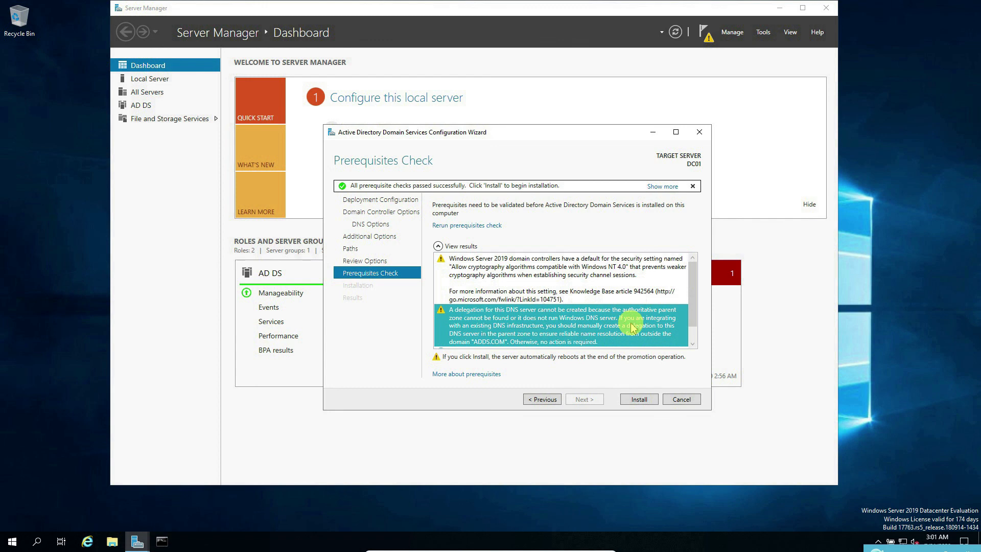
{"action": "scroll", "coordinate": [632, 326], "scroll_direction": "down", "scroll_amount": 1}
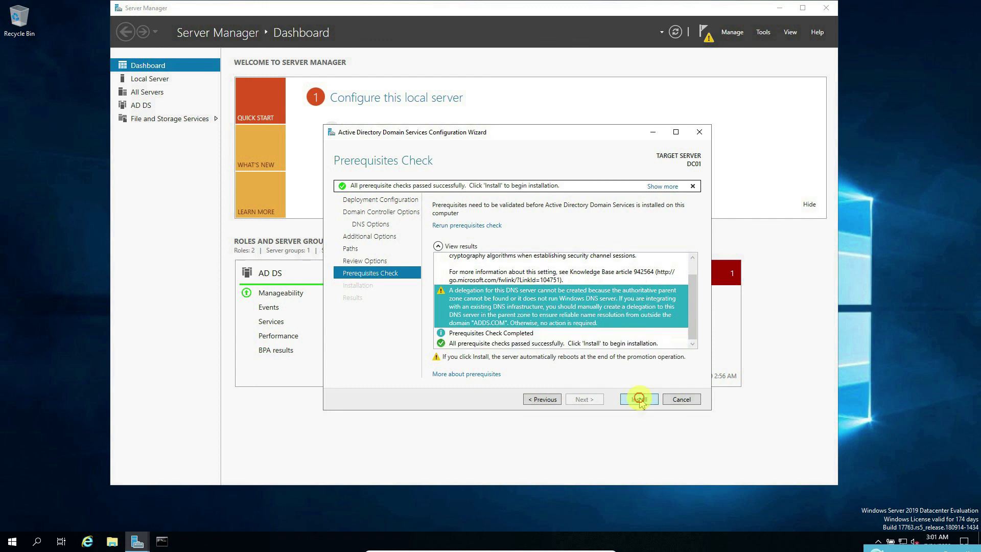
{"action": "left_click", "coordinate": [639, 399]}
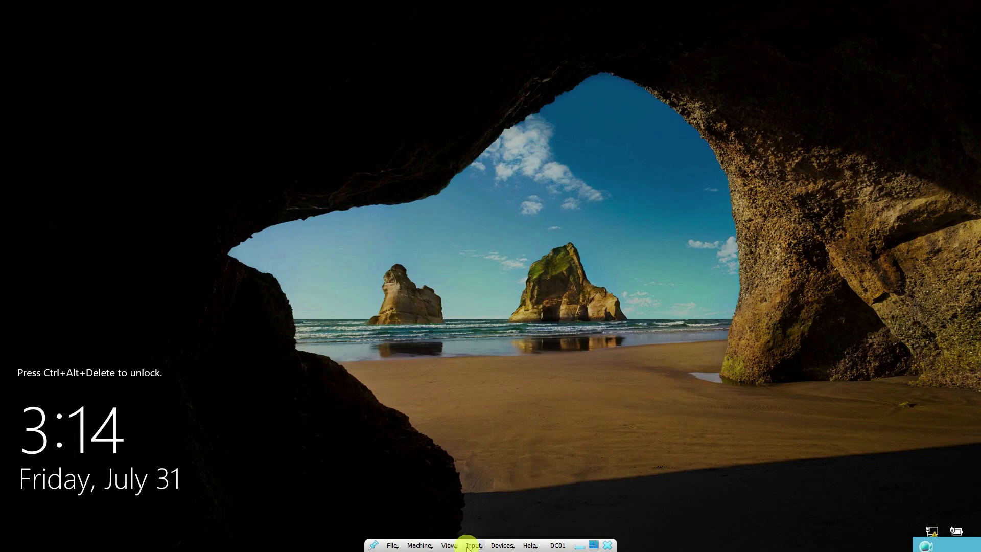
Step: Unlock the restarted DC01 virtual machine and sign in as ADDS\Administrator with the account password
{"action": "left_click", "coordinate": [472, 547]}
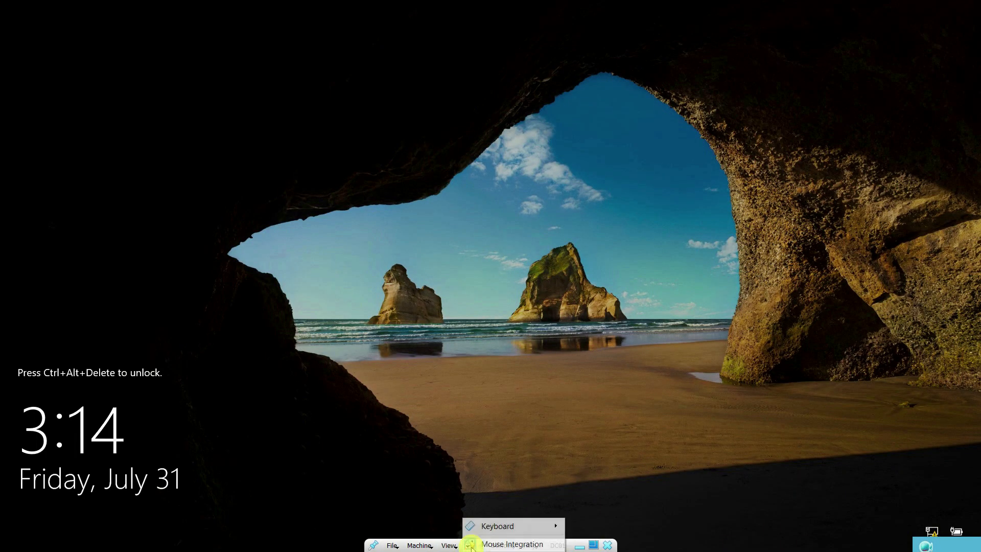
{"action": "mouse_move", "coordinate": [517, 527]}
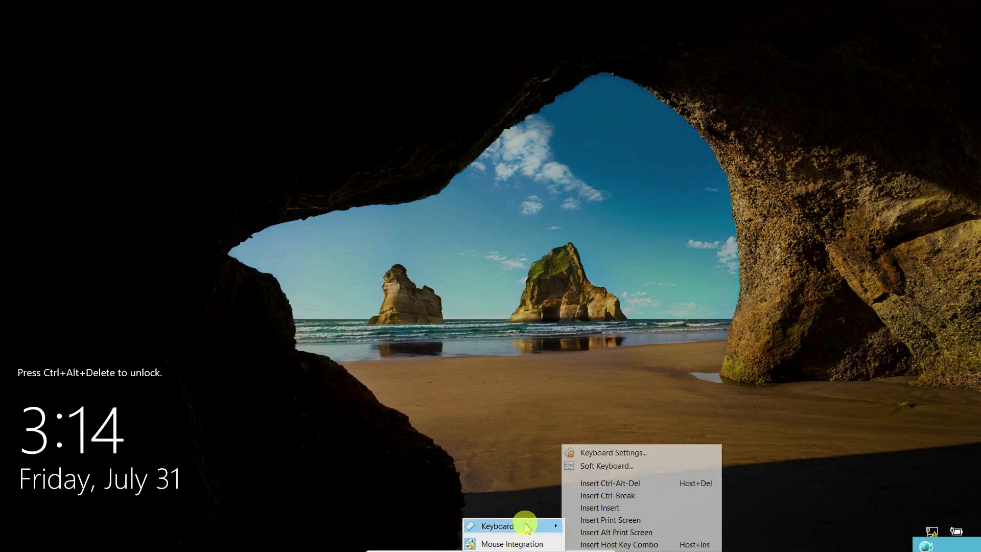
{"action": "left_click", "coordinate": [635, 485]}
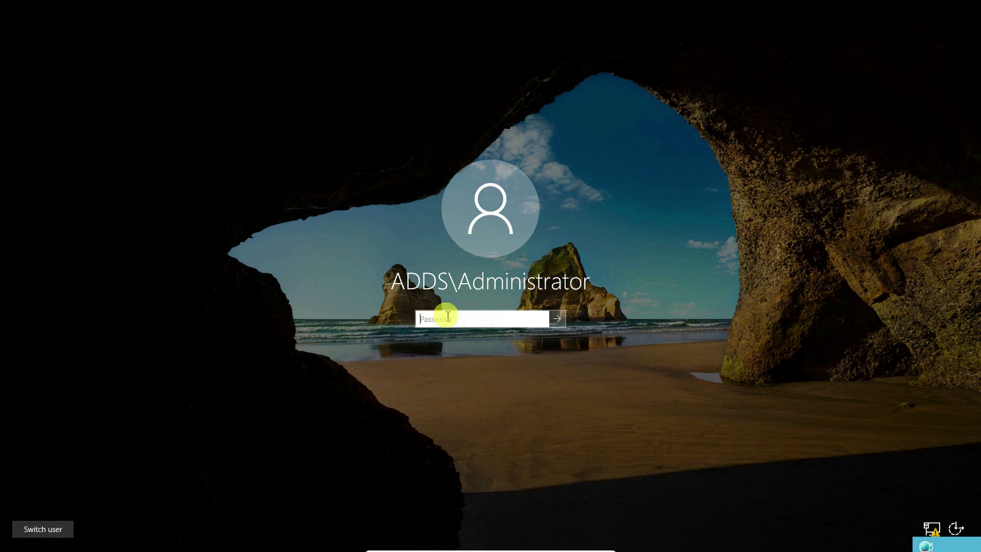
{"action": "type", "text": "P"}
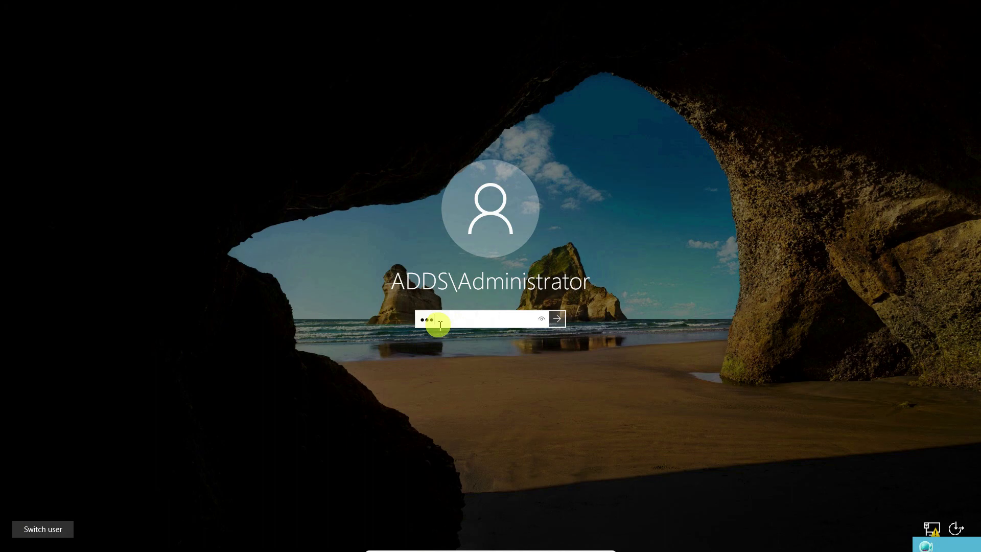
{"action": "key", "text": "Return"}
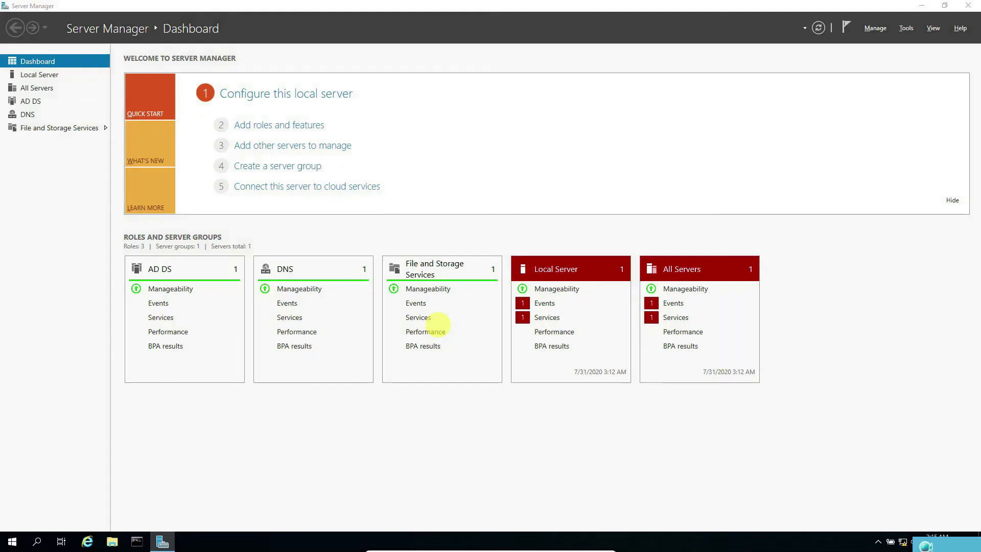